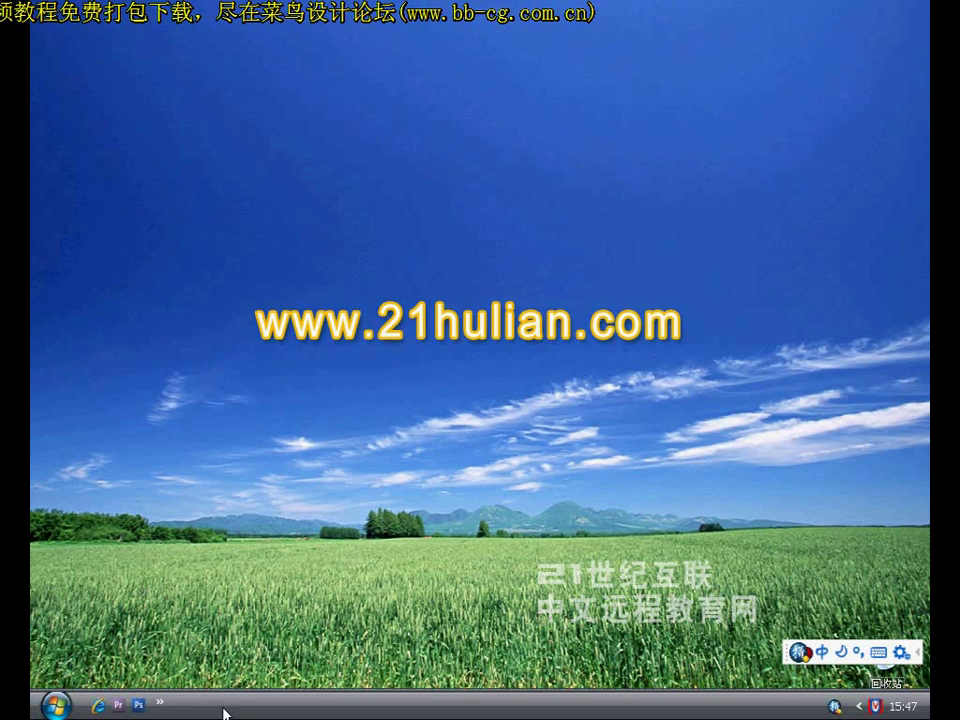
Start Photoshop CS3 from its taskbar quick-launch icon.
{"action": "left_click", "coordinate": [139, 705]}
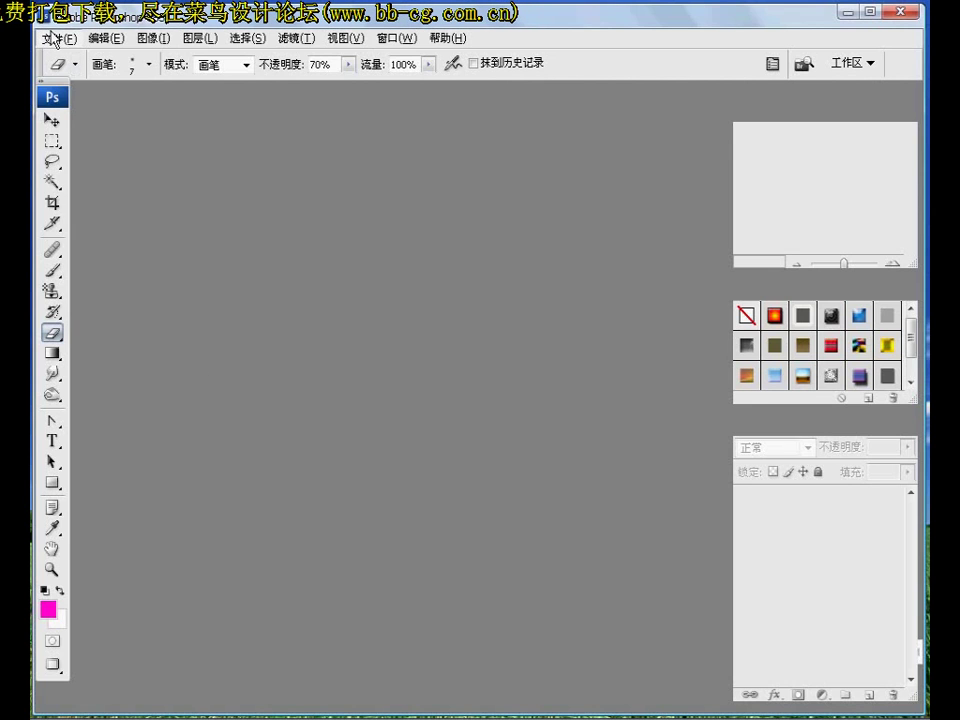
Open 2008426225641.jpg from the ashleee folder, browsing in thumbnail view.
{"action": "left_click", "coordinate": [57, 38]}
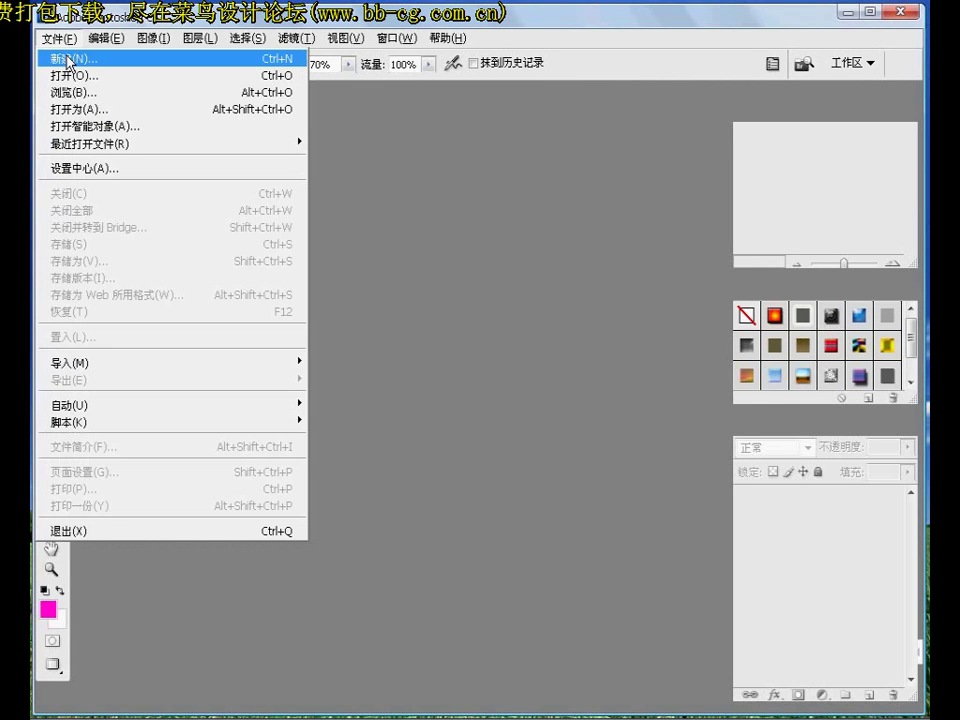
{"action": "left_click", "coordinate": [79, 88]}
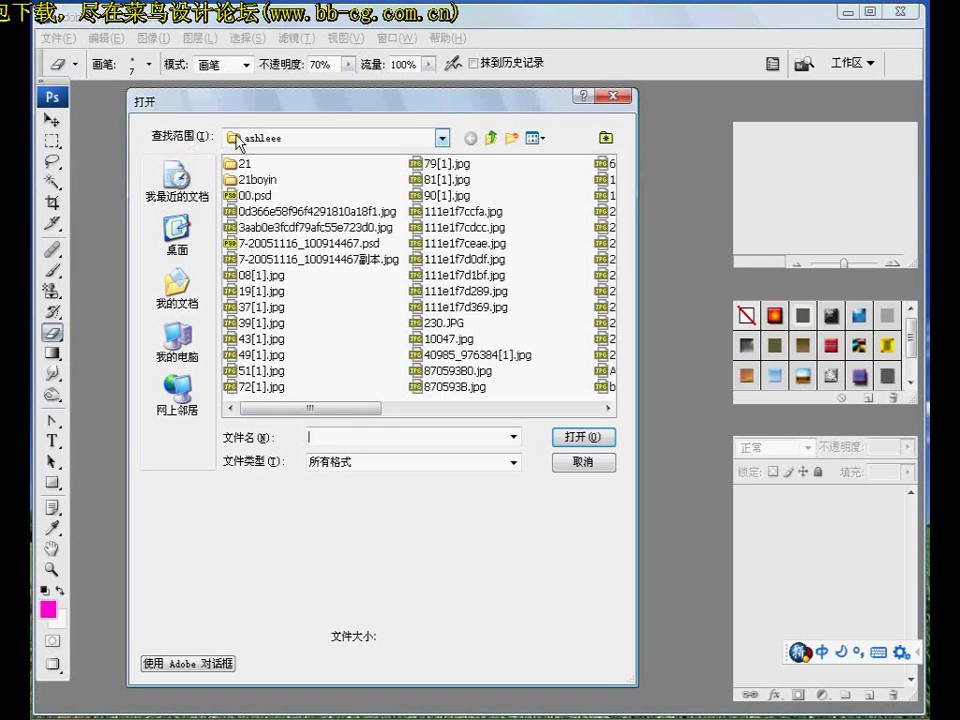
{"action": "left_click", "coordinate": [535, 140]}
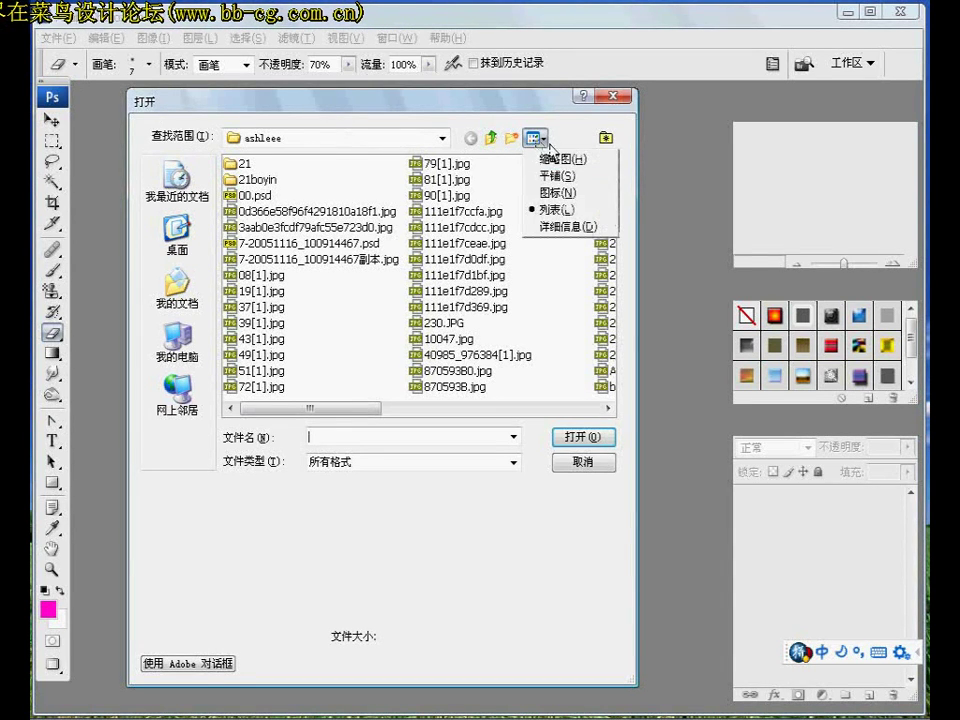
{"action": "left_click", "coordinate": [556, 160]}
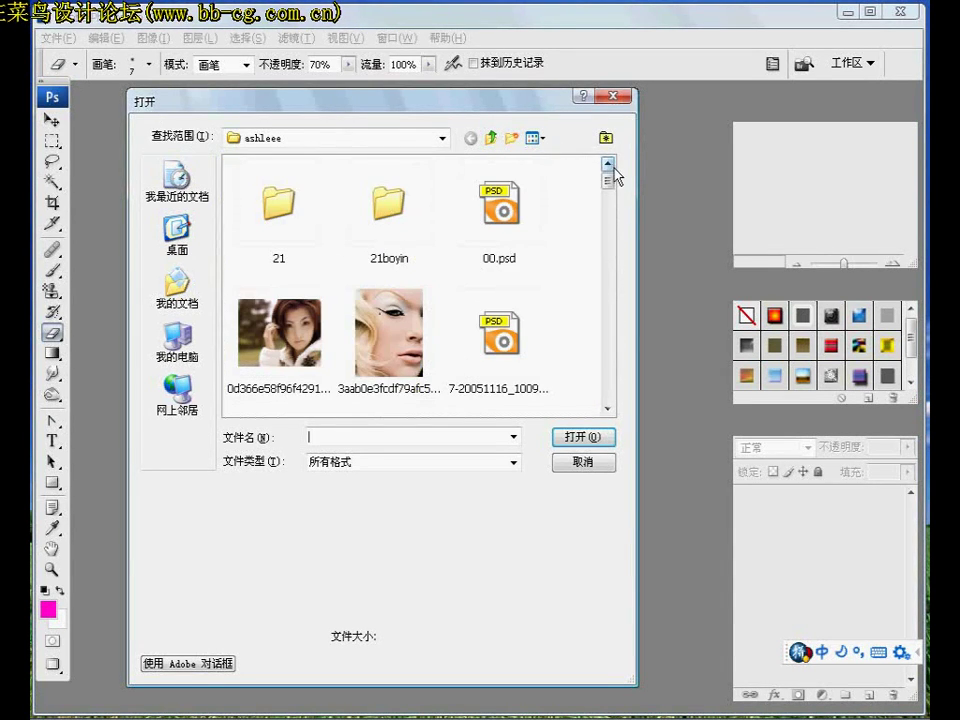
{"action": "mouse_move", "coordinate": [611, 180]}
{"action": "left_mouse_down"}
{"action": "mouse_move", "coordinate": [609, 328]}
{"action": "mouse_move", "coordinate": [611, 364]}
{"action": "mouse_move", "coordinate": [628, 380]}
{"action": "mouse_move", "coordinate": [628, 360]}
{"action": "mouse_move", "coordinate": [621, 392]}
{"action": "mouse_move", "coordinate": [608, 277]}
{"action": "left_mouse_up"}
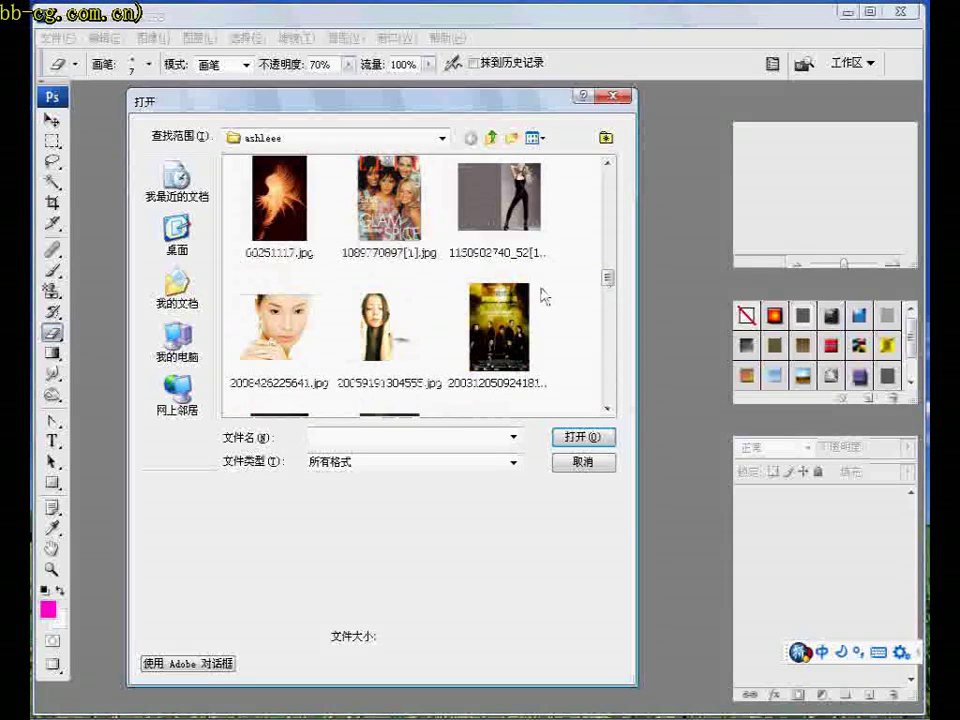
{"action": "left_click", "coordinate": [282, 347]}
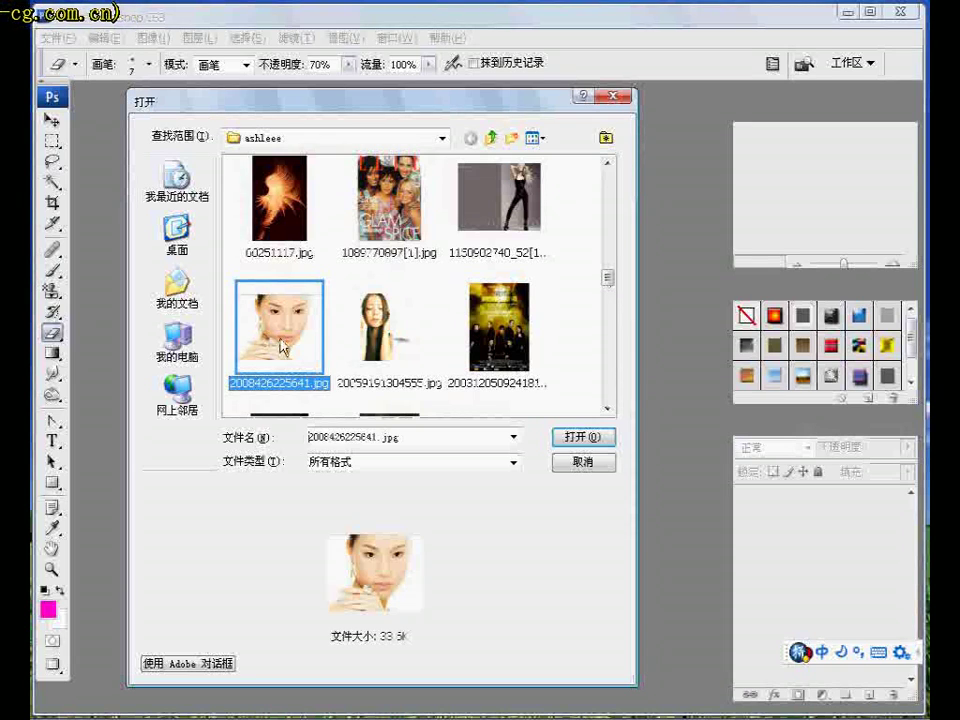
{"action": "left_click", "coordinate": [609, 441]}
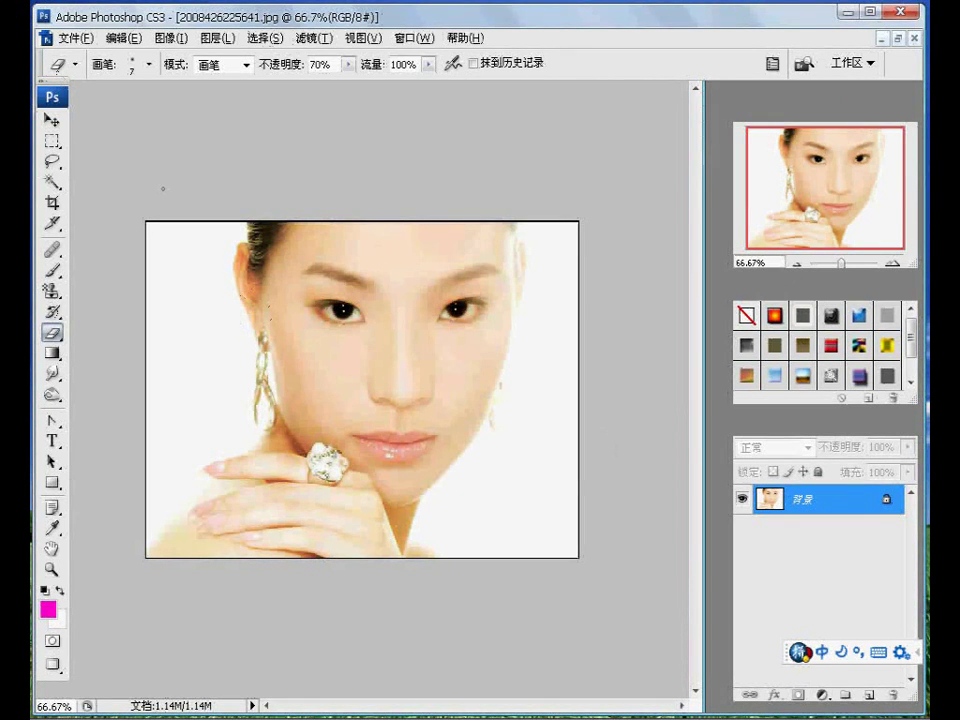
Zoom in on the viewer's left eye and switch to the Lasso tool.
{"action": "scroll", "coordinate": [163, 188], "scroll_direction": "up", "scroll_amount": 1}
{"action": "scroll", "coordinate": [163, 188], "scroll_direction": "up", "scroll_amount": 2}
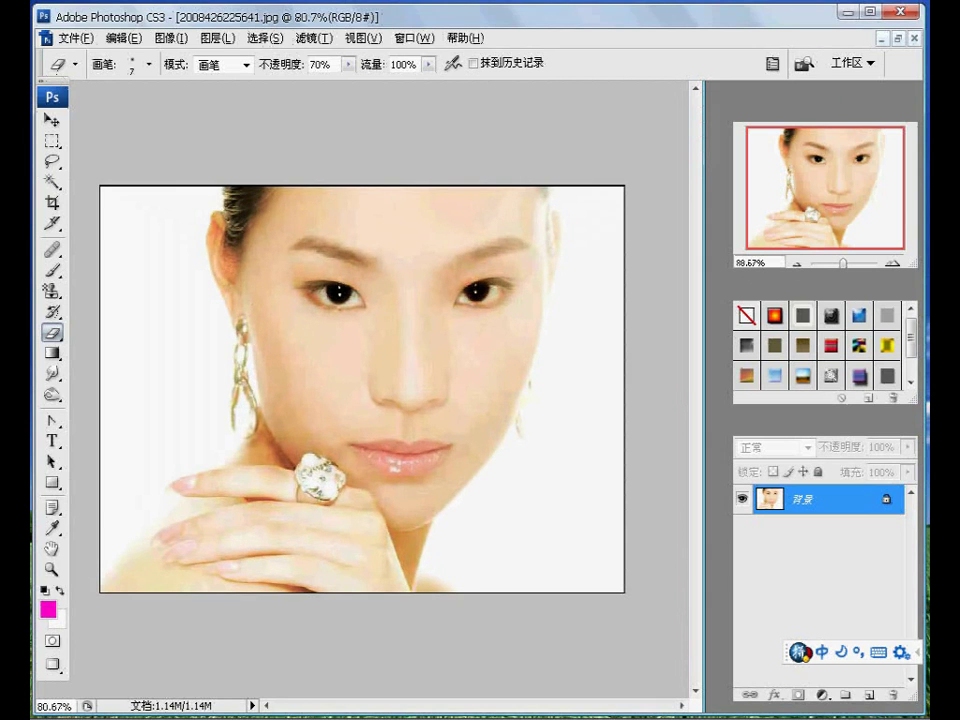
{"action": "left_click", "coordinate": [50, 165]}
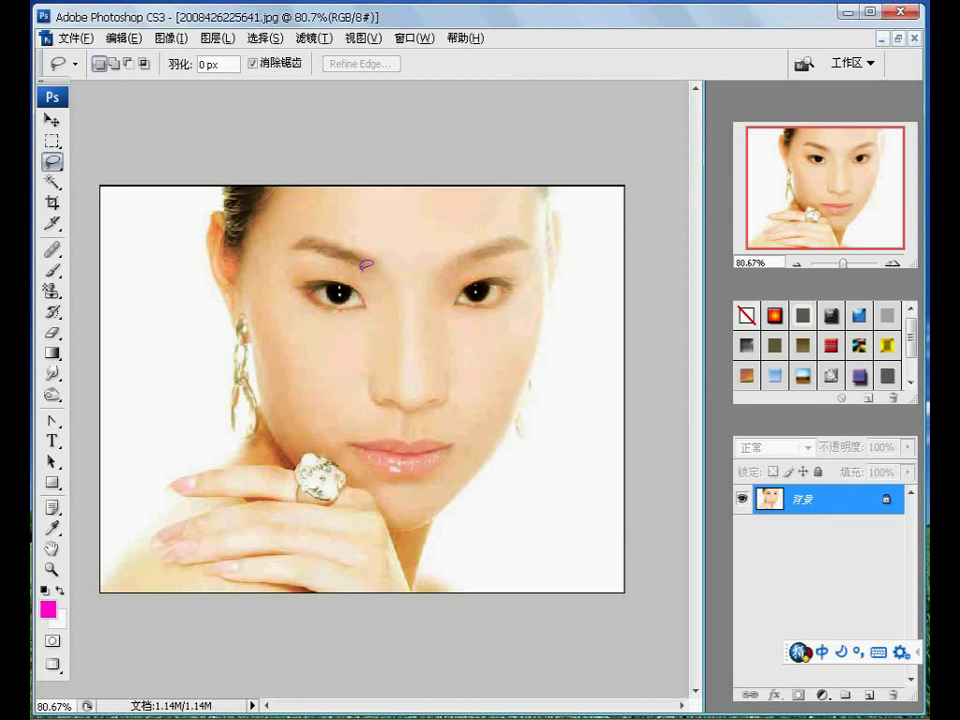
{"action": "scroll", "coordinate": [375, 268], "scroll_direction": "up", "scroll_amount": 1}
{"action": "scroll", "coordinate": [365, 270], "scroll_direction": "up", "scroll_amount": 2}
{"action": "scroll", "coordinate": [360, 275], "scroll_direction": "up", "scroll_amount": 1}
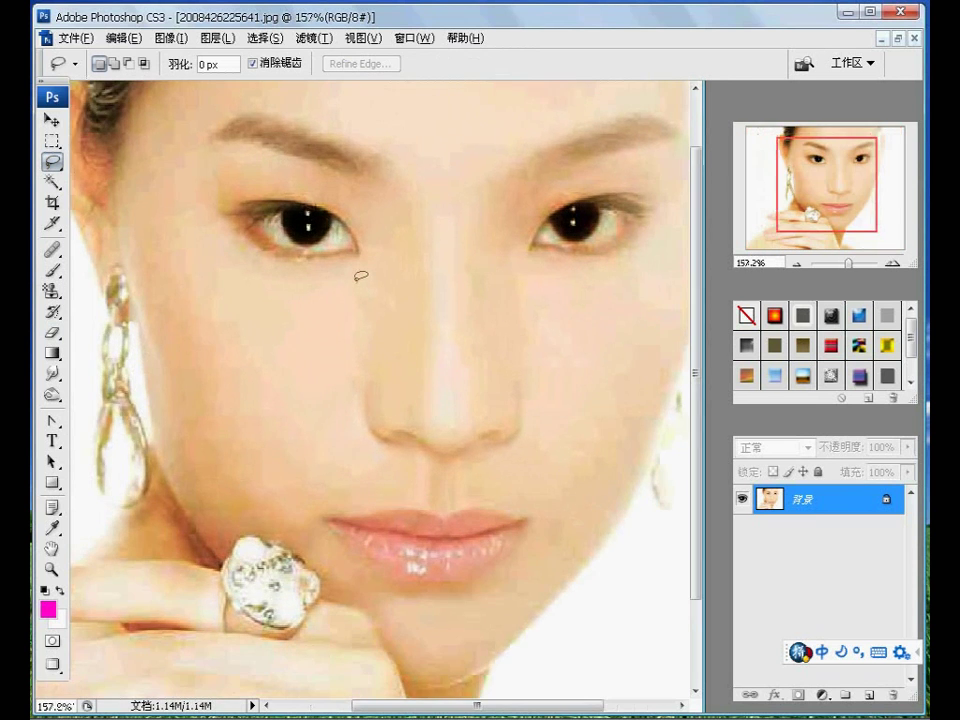
{"action": "scroll", "coordinate": [360, 276], "scroll_direction": "up", "scroll_amount": 2}
{"action": "scroll", "coordinate": [360, 276], "scroll_direction": "up", "scroll_amount": 1}
{"action": "scroll", "coordinate": [355, 265], "scroll_direction": "up", "scroll_amount": 2}
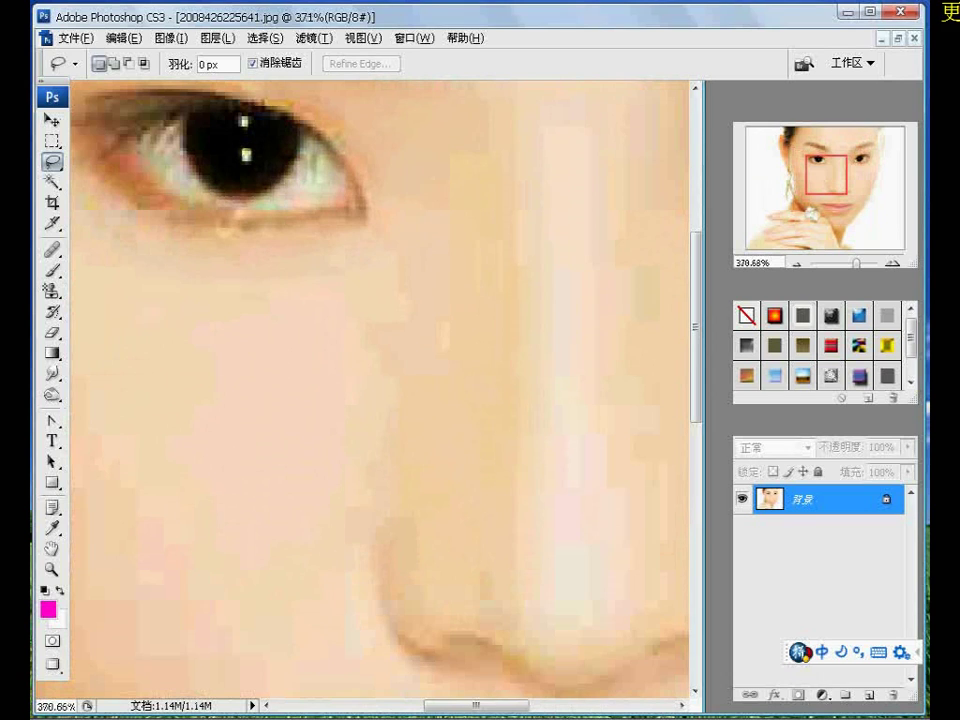
{"action": "key", "text": "alt+space"}
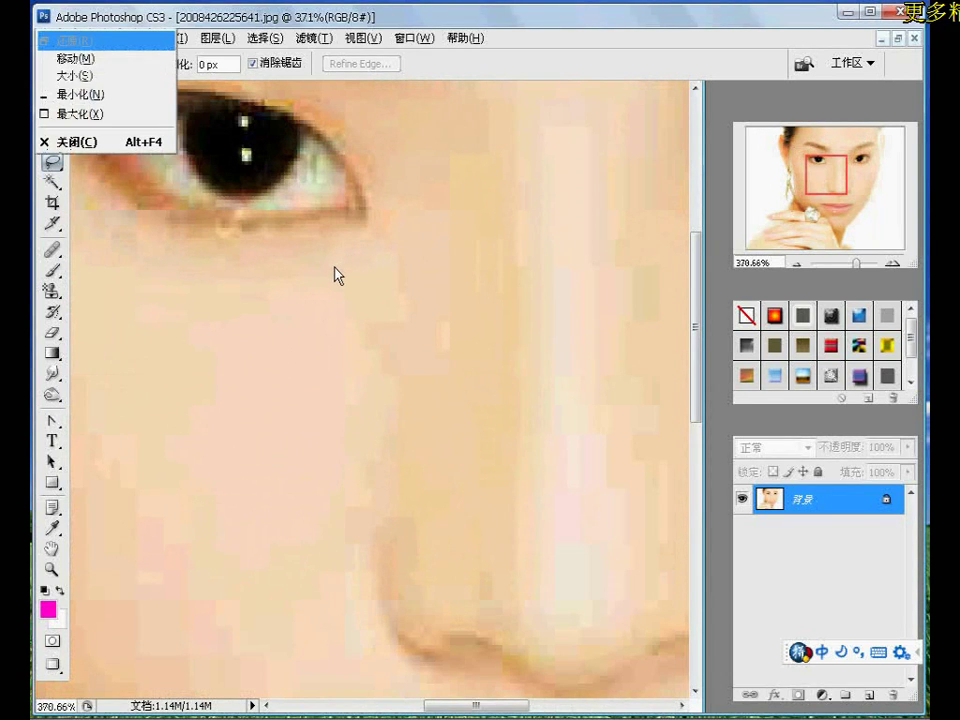
{"action": "key", "text": "Escape"}
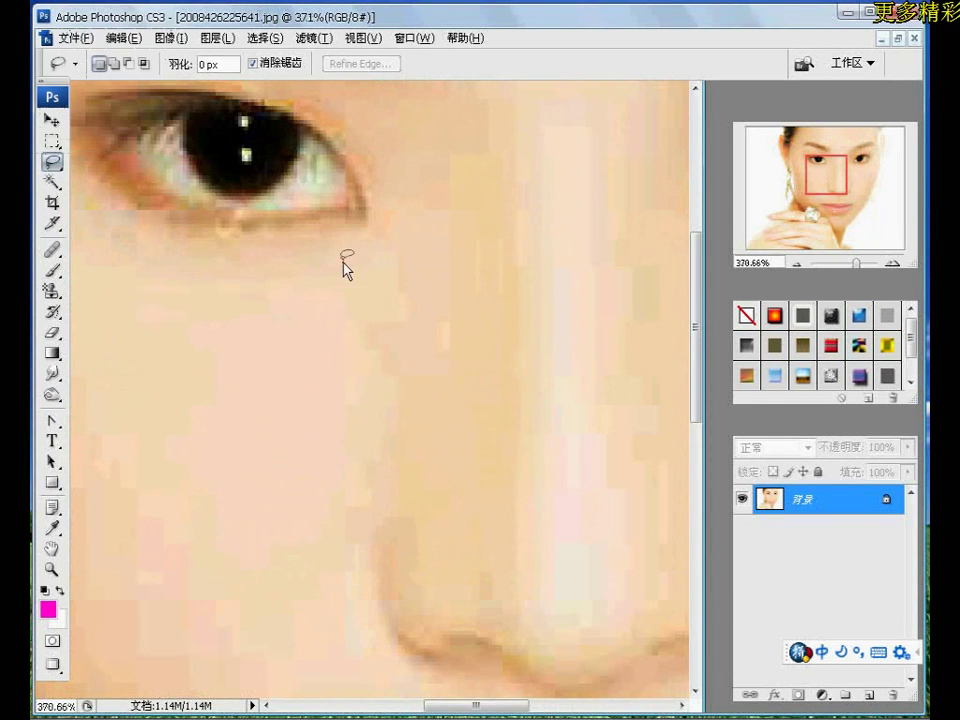
Lasso the eyelid area between brow and lash line of the viewer's left eye.
{"action": "left_click_drag", "start_coordinate": [280, 231], "coordinate": [420, 458]}
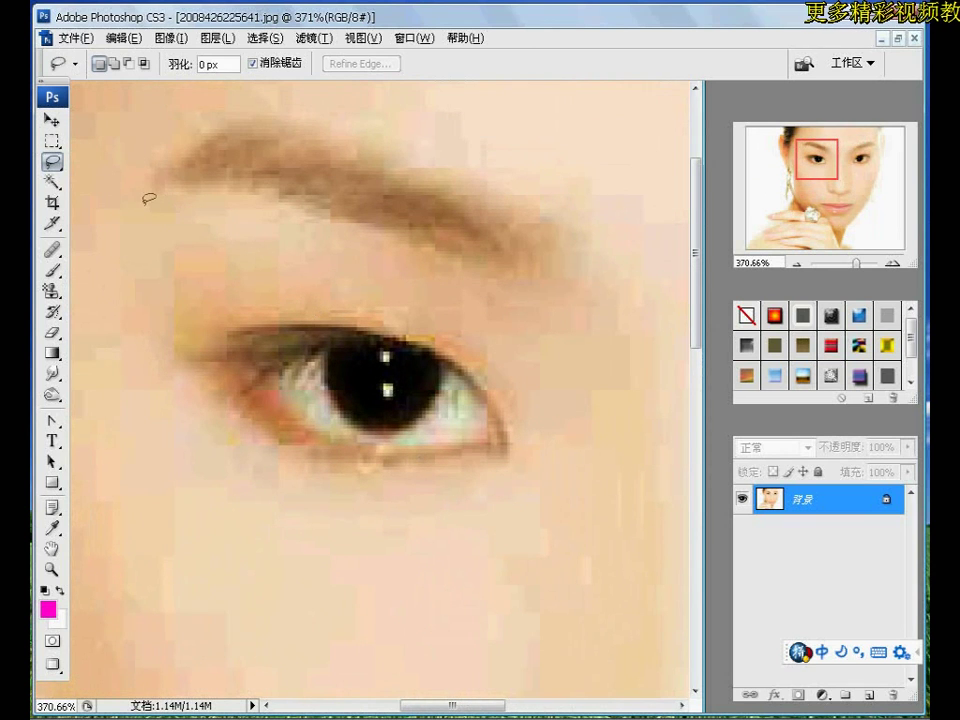
{"action": "mouse_move", "coordinate": [148, 208]}
{"action": "left_mouse_down"}
{"action": "mouse_move", "coordinate": [289, 200]}
{"action": "mouse_move", "coordinate": [428, 246]}
{"action": "mouse_move", "coordinate": [524, 403]}
{"action": "left_mouse_up"}
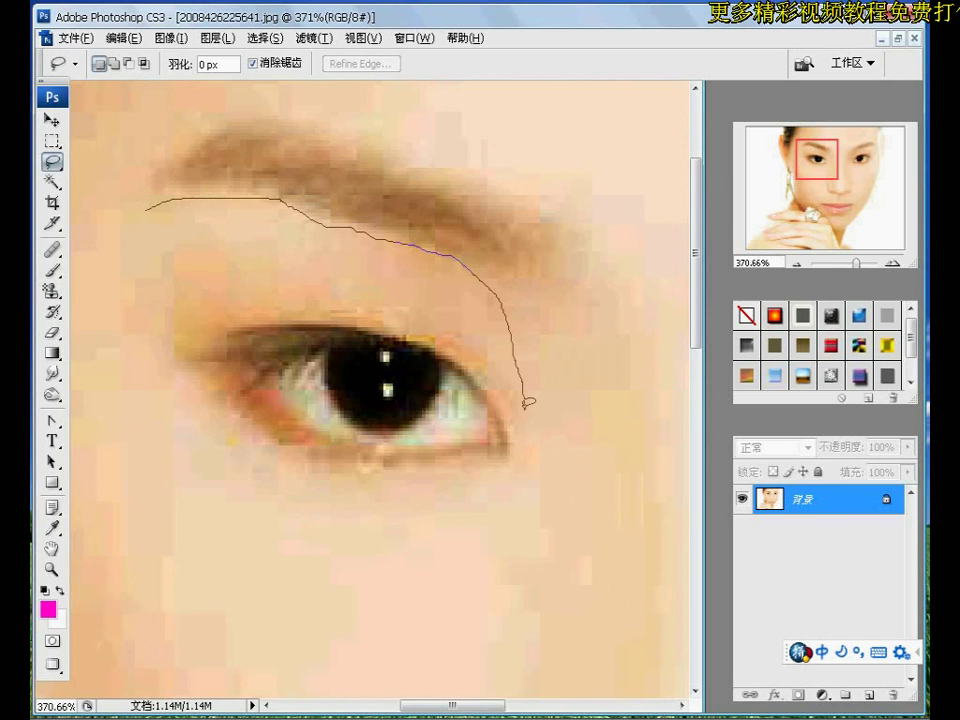
{"action": "mouse_move", "coordinate": [512, 408]}
{"action": "left_mouse_down"}
{"action": "mouse_move", "coordinate": [456, 343]}
{"action": "mouse_move", "coordinate": [407, 326]}
{"action": "mouse_move", "coordinate": [279, 316]}
{"action": "mouse_move", "coordinate": [180, 348]}
{"action": "mouse_move", "coordinate": [122, 216]}
{"action": "mouse_move", "coordinate": [176, 189]}
{"action": "mouse_move", "coordinate": [265, 184]}
{"action": "mouse_move", "coordinate": [417, 248]}
{"action": "left_mouse_up"}
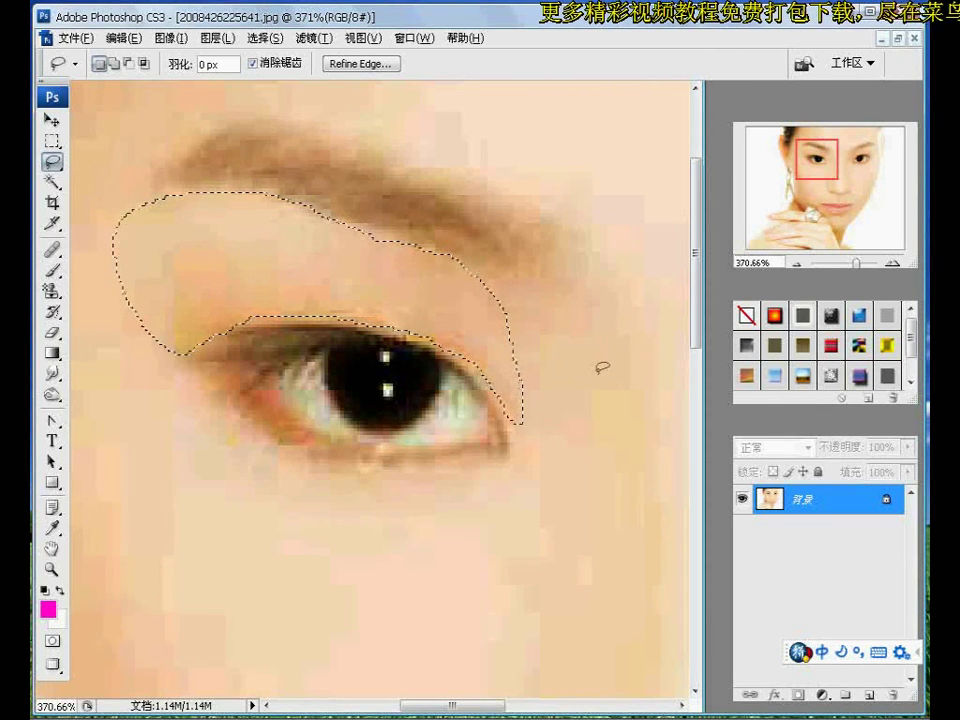
{"action": "left_click_drag", "start_coordinate": [608, 400], "coordinate": [265, 364]}
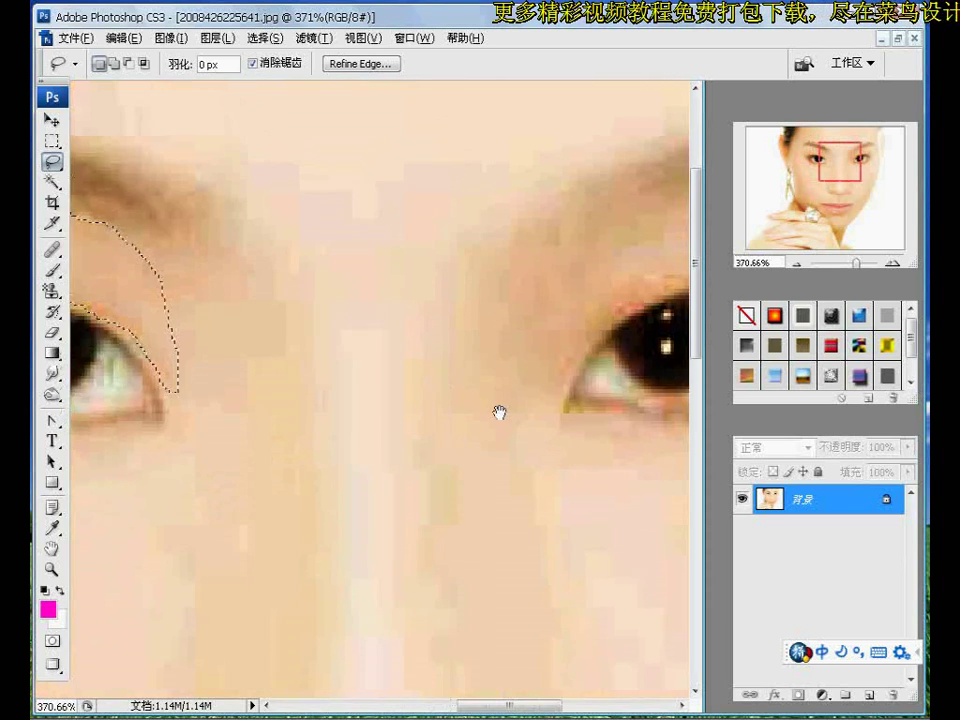
Shift-lasso the viewer's right eyelid up to the brow's end, adding it to the selection.
{"action": "left_click_drag", "start_coordinate": [497, 407], "coordinate": [272, 422]}
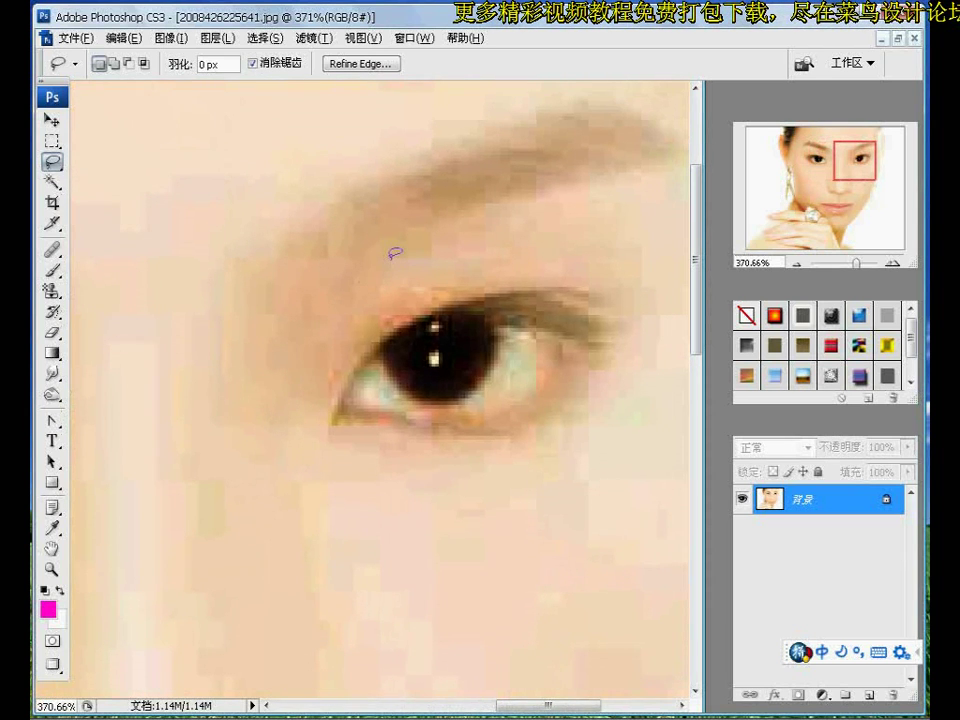
{"action": "key", "text": "shift"}
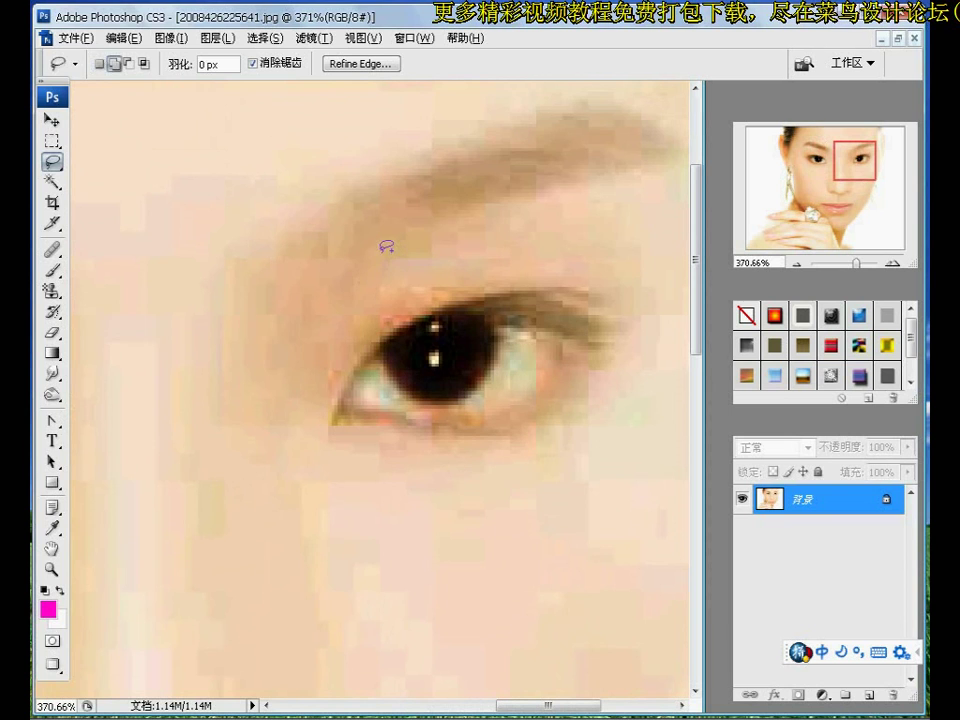
{"action": "mouse_move", "coordinate": [380, 250]}
{"action": "left_mouse_down"}
{"action": "mouse_move", "coordinate": [336, 376]}
{"action": "mouse_move", "coordinate": [500, 282]}
{"action": "mouse_move", "coordinate": [679, 244]}
{"action": "mouse_move", "coordinate": [681, 199]}
{"action": "mouse_move", "coordinate": [656, 162]}
{"action": "mouse_move", "coordinate": [439, 216]}
{"action": "mouse_move", "coordinate": [401, 231]}
{"action": "mouse_move", "coordinate": [381, 256]}
{"action": "left_mouse_up"}
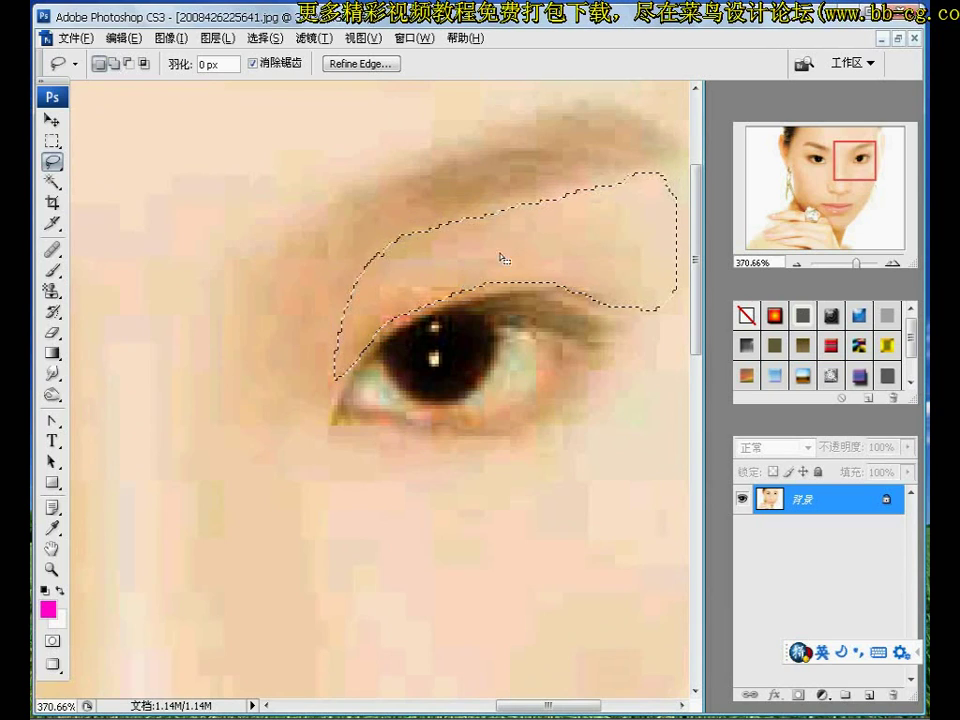
{"action": "scroll", "coordinate": [499, 250], "scroll_direction": "down", "scroll_amount": 2}
{"action": "scroll", "coordinate": [499, 230], "scroll_direction": "down", "scroll_amount": 1}
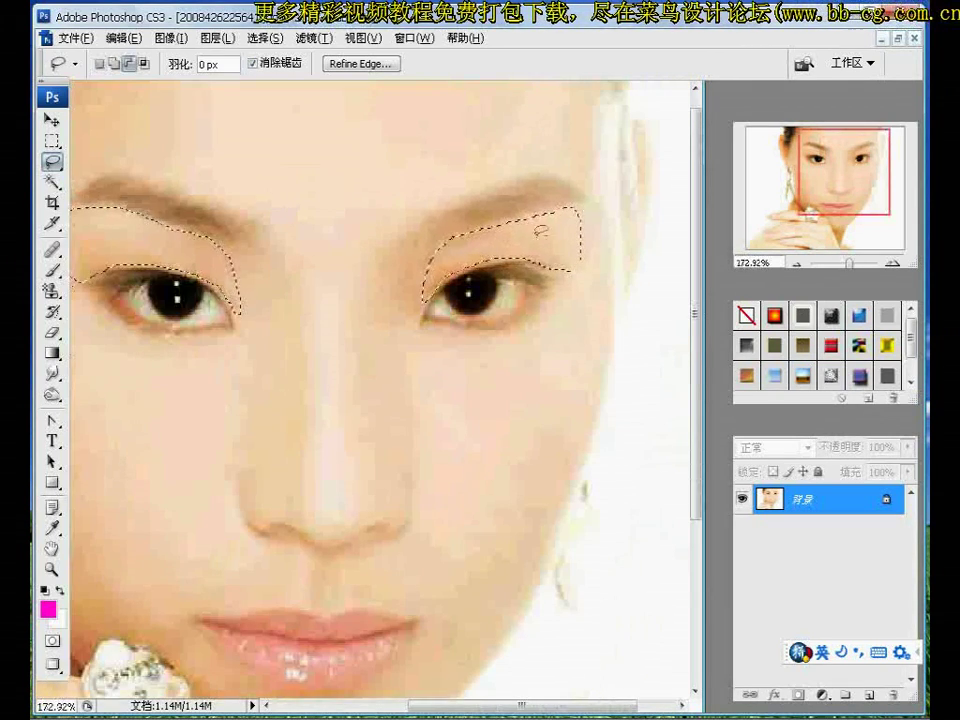
{"action": "scroll", "coordinate": [540, 214], "scroll_direction": "down", "scroll_amount": 1}
{"action": "scroll", "coordinate": [545, 225], "scroll_direction": "down", "scroll_amount": 1}
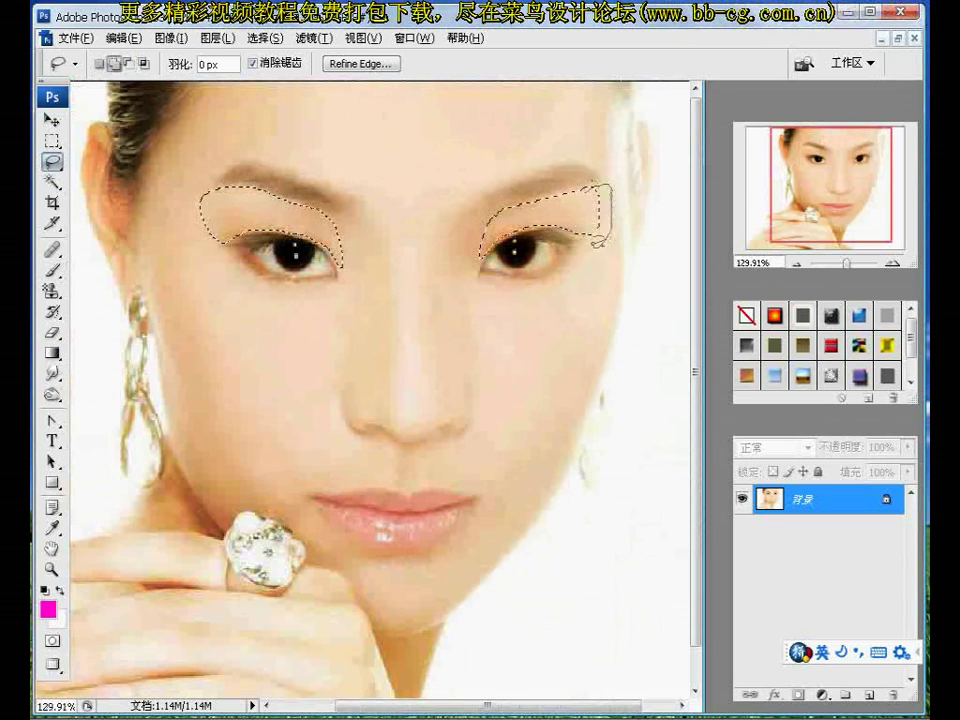
{"action": "left_click_drag", "start_coordinate": [603, 210], "coordinate": [600, 222]}
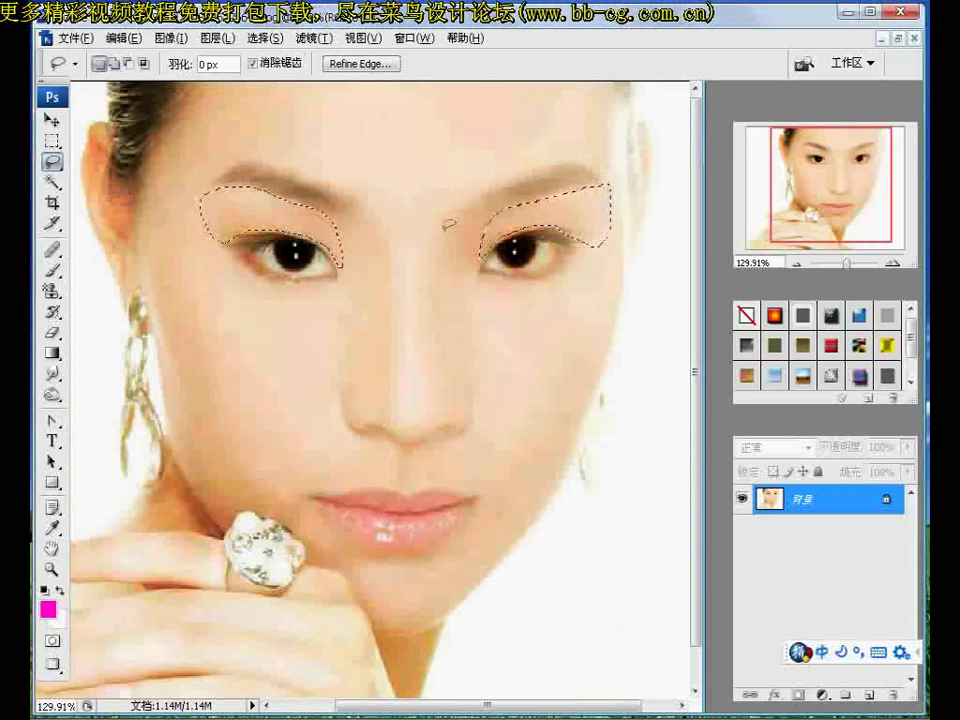
Feather both eyelid selections with a 10-pixel radius.
{"action": "right_click", "coordinate": [386, 222]}
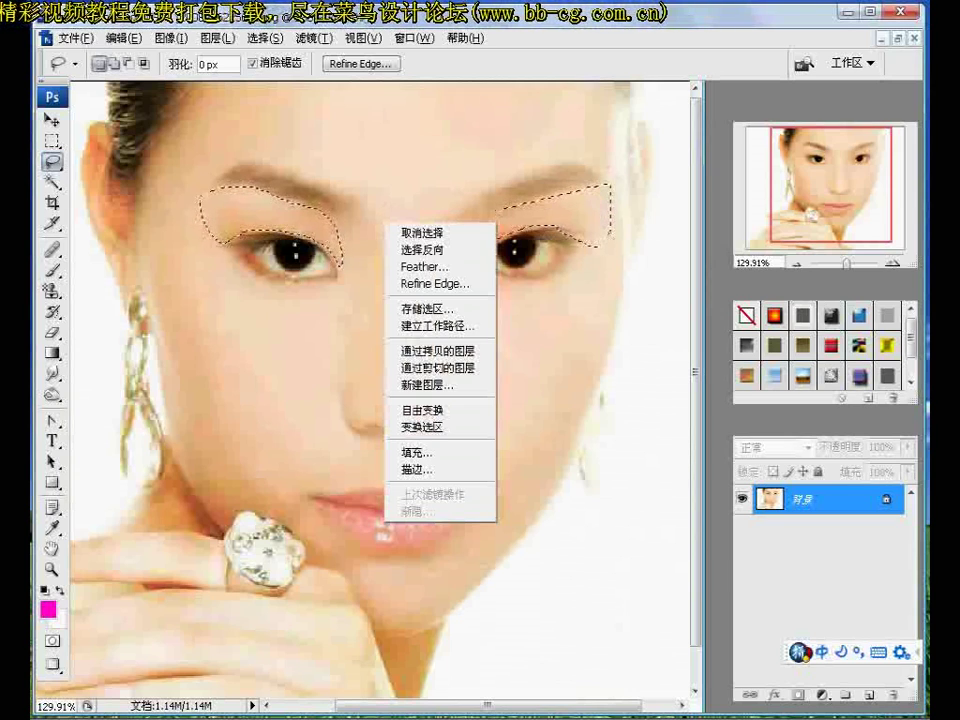
{"action": "left_click", "coordinate": [437, 267]}
{"action": "type", "text": "10"}
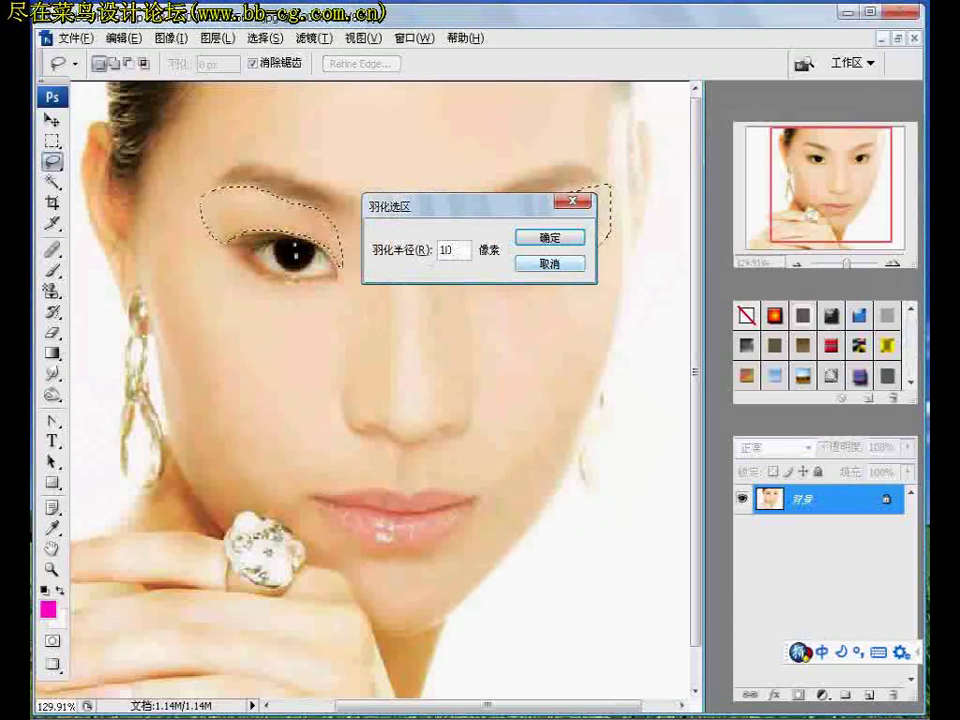
{"action": "left_click", "coordinate": [568, 238]}
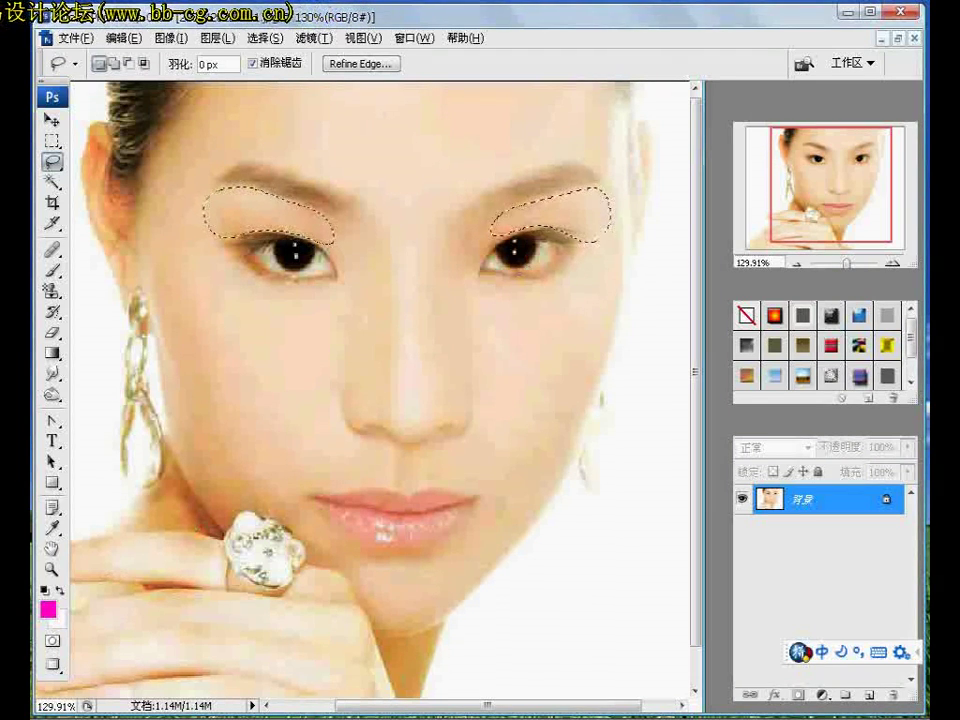
Set the foreground colour to purple #cc33cc.
{"action": "left_click", "coordinate": [50, 610]}
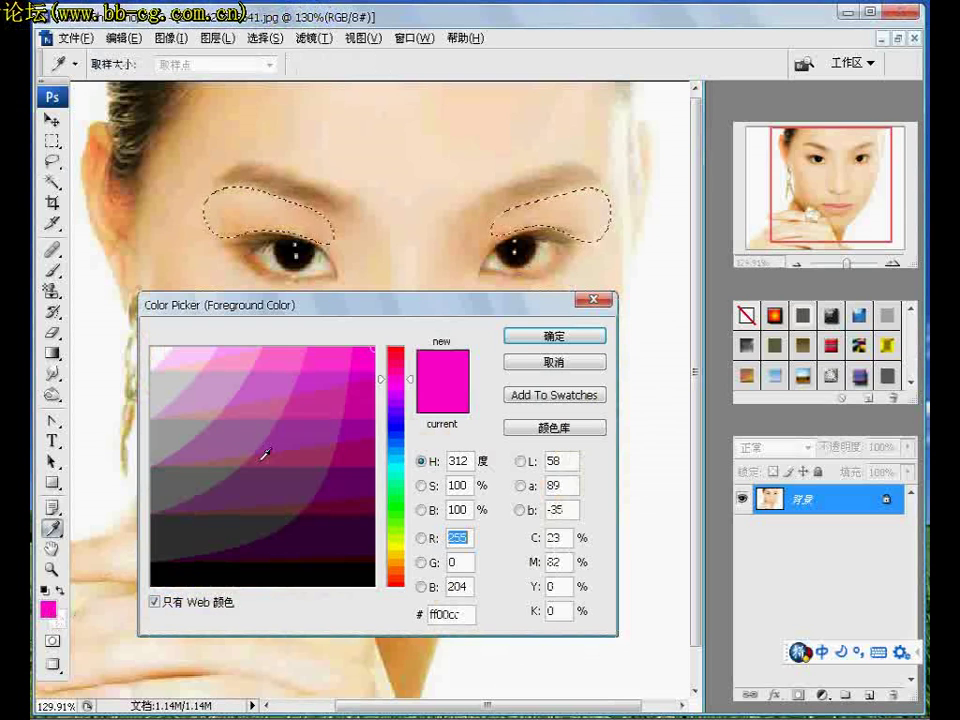
{"action": "left_click", "coordinate": [365, 427]}
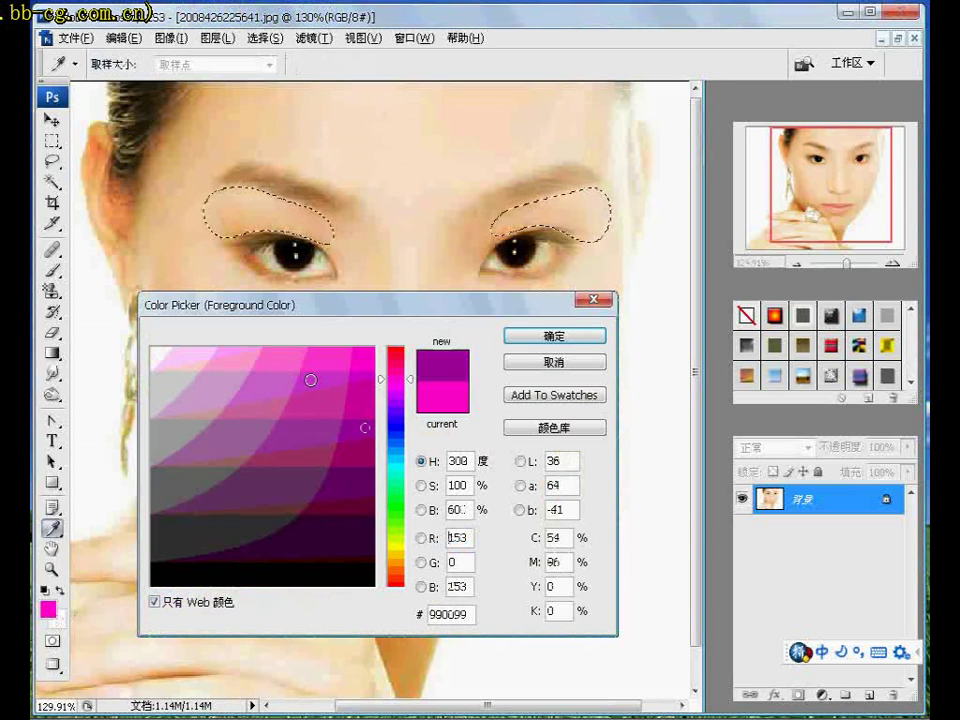
{"action": "left_click", "coordinate": [310, 380]}
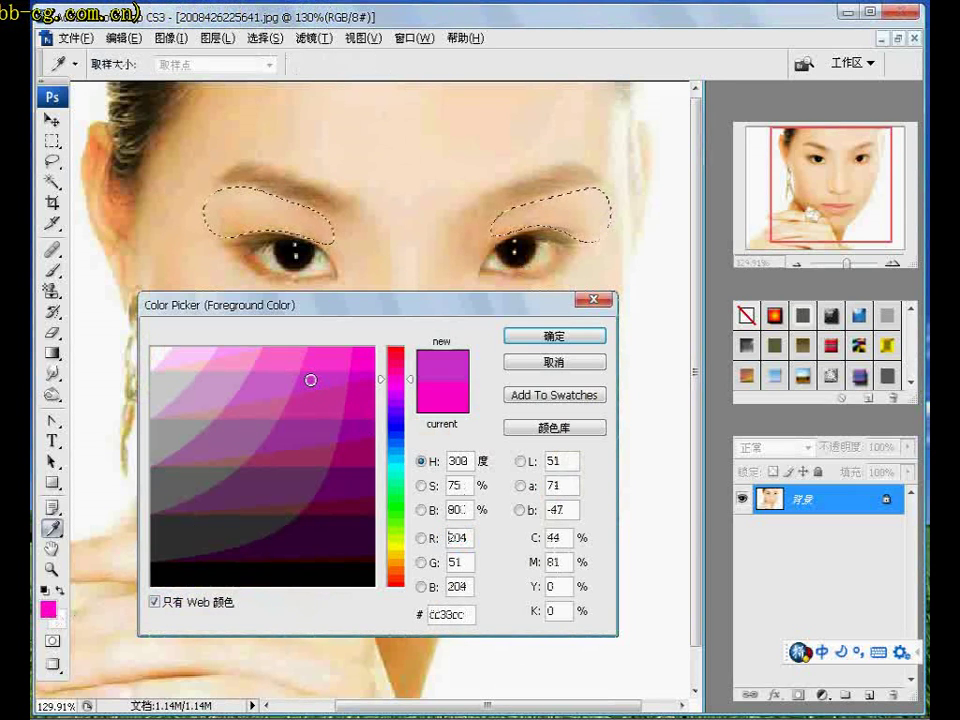
{"action": "left_click", "coordinate": [579, 338]}
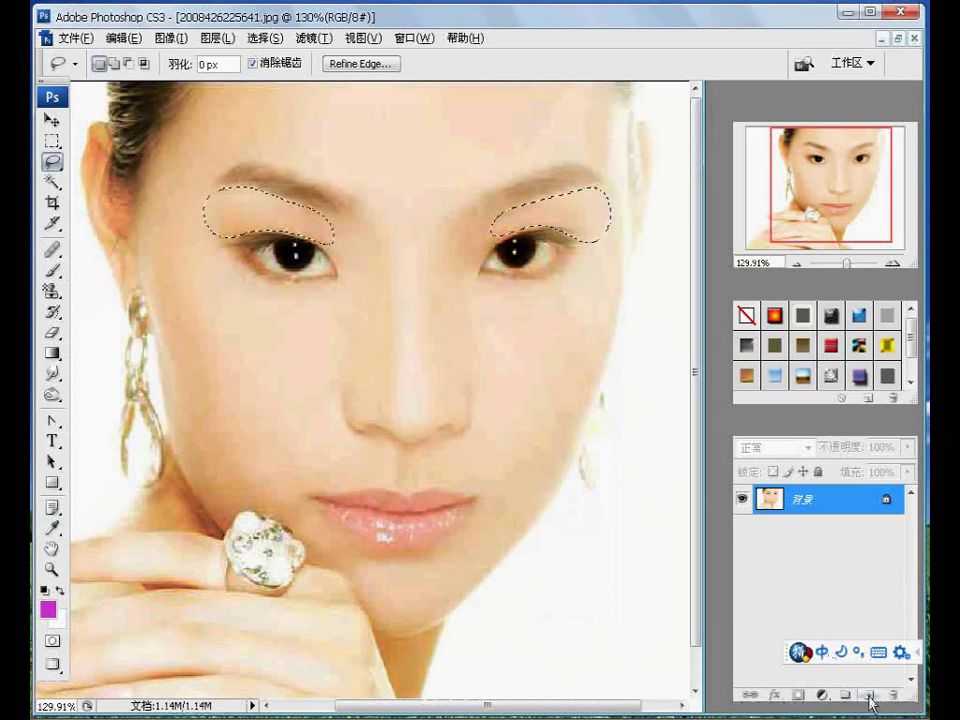
Fill both eyelid selections with #cc33cc purple on a new Layer 1.
{"action": "left_click", "coordinate": [869, 694]}
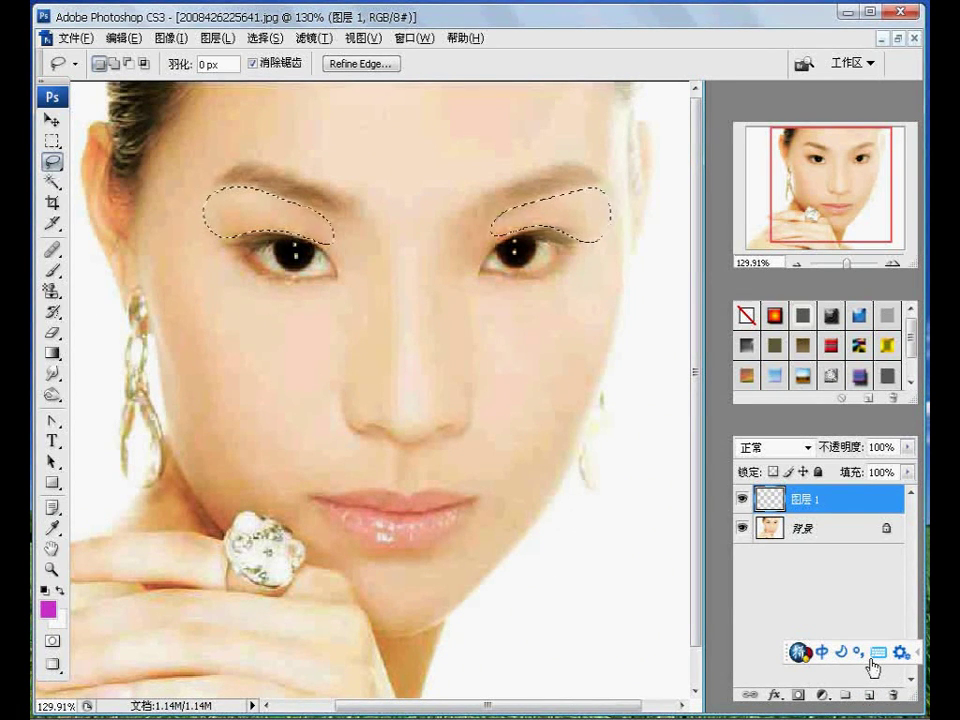
{"action": "key", "text": "alt+BackSpace"}
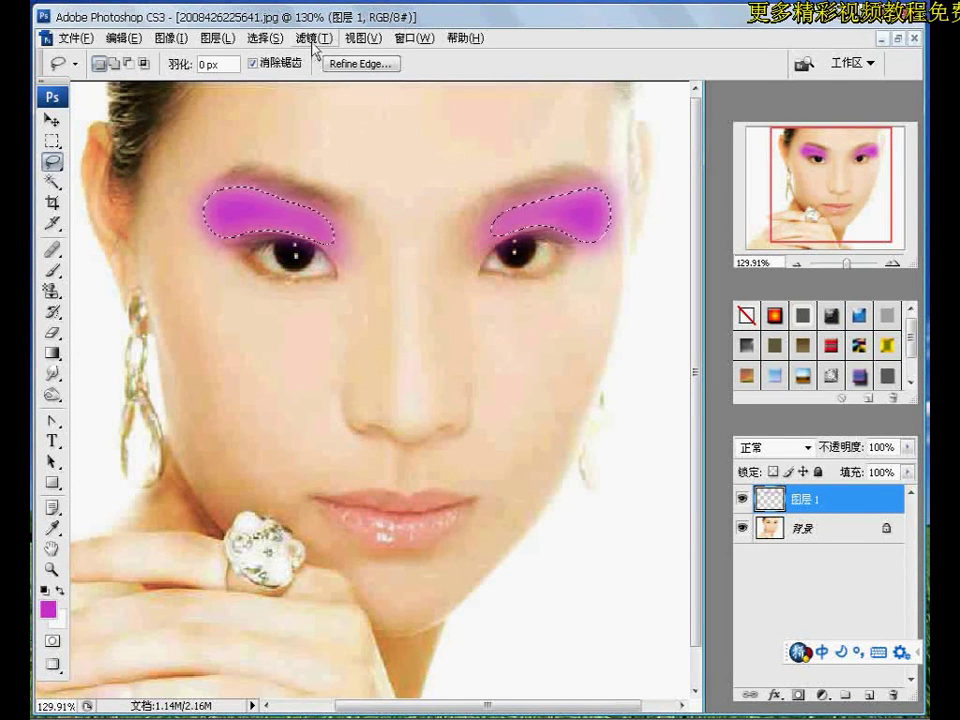
Apply Add Noise at 150%, Gaussian, monochromatic to the purple eyeshadow.
{"action": "left_click", "coordinate": [313, 40]}
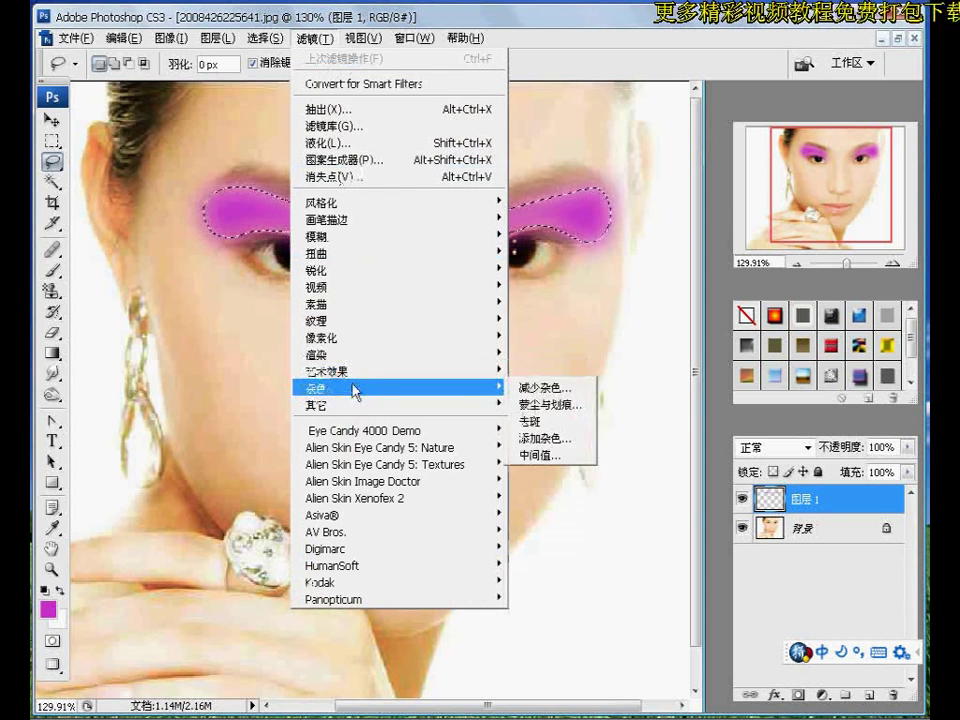
{"action": "mouse_move", "coordinate": [400, 387]}
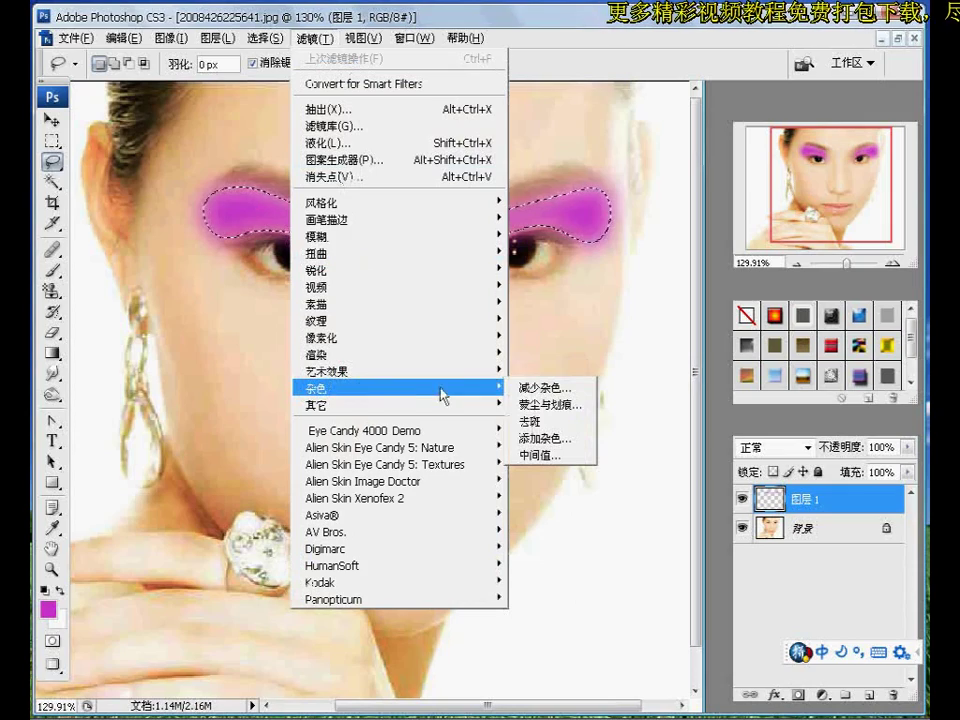
{"action": "left_click", "coordinate": [542, 438]}
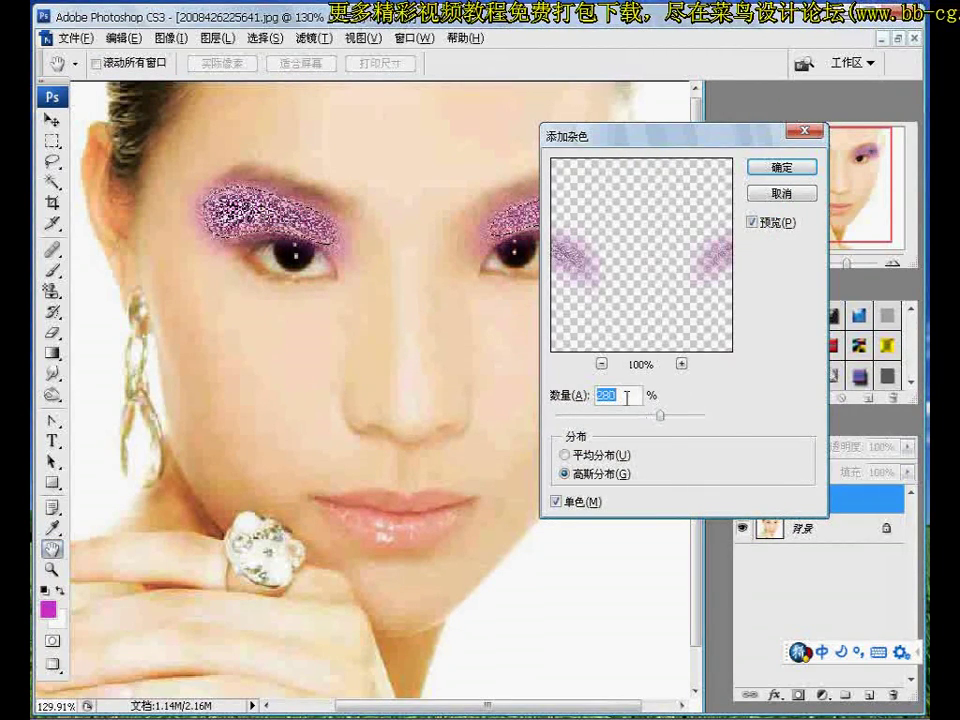
{"action": "type", "text": "150"}
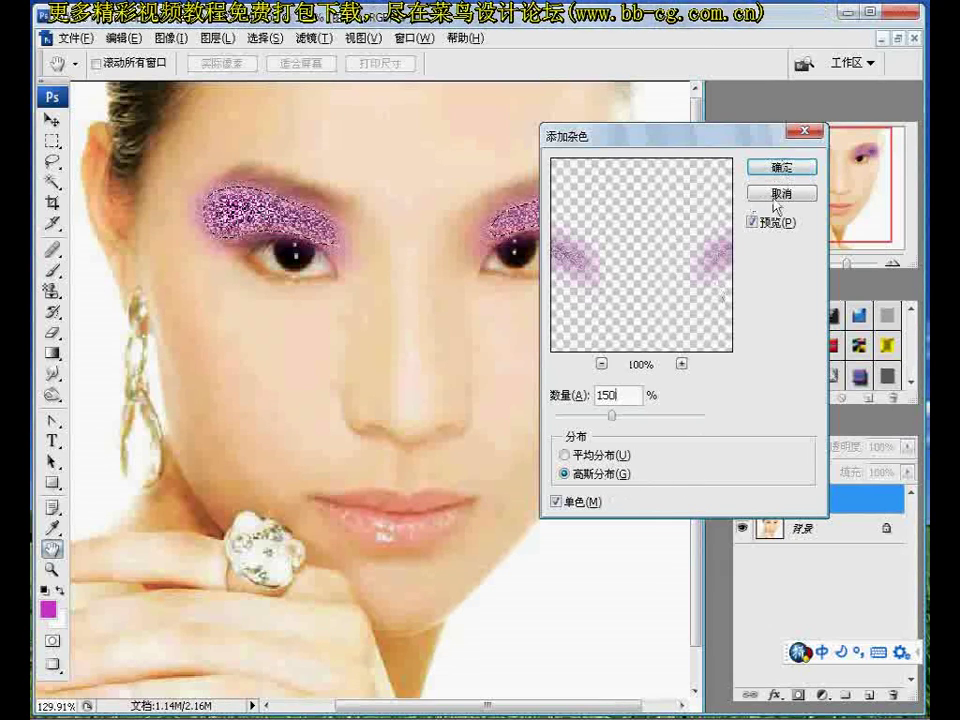
{"action": "left_click", "coordinate": [784, 167]}
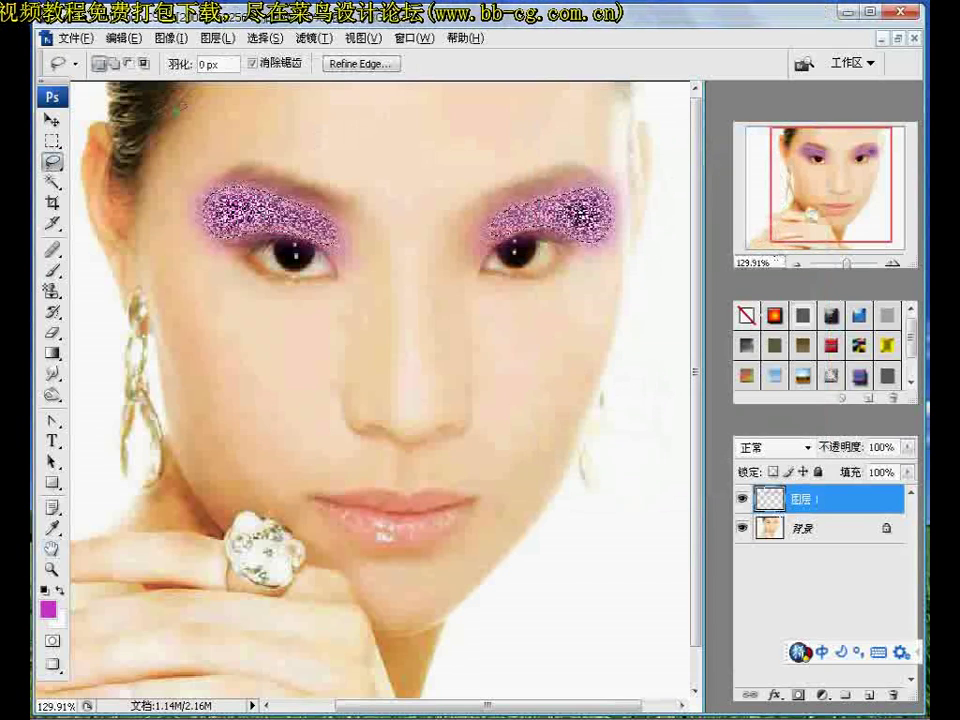
Set Layer 1's blend mode to Screen for a pale pink shimmer.
{"action": "left_click", "coordinate": [808, 449]}
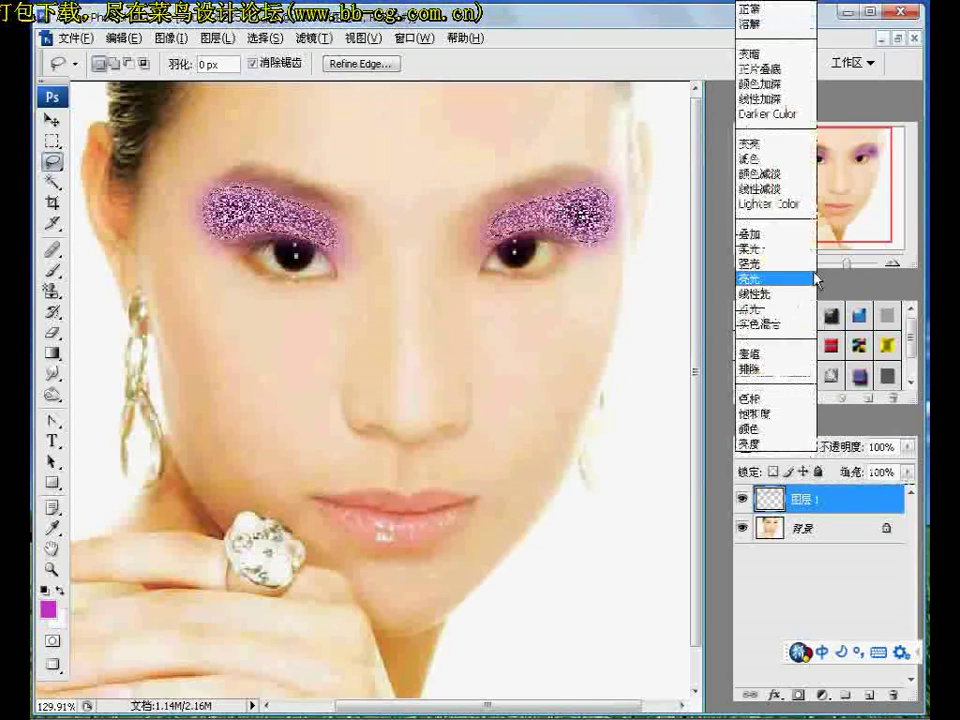
{"action": "left_click", "coordinate": [772, 160]}
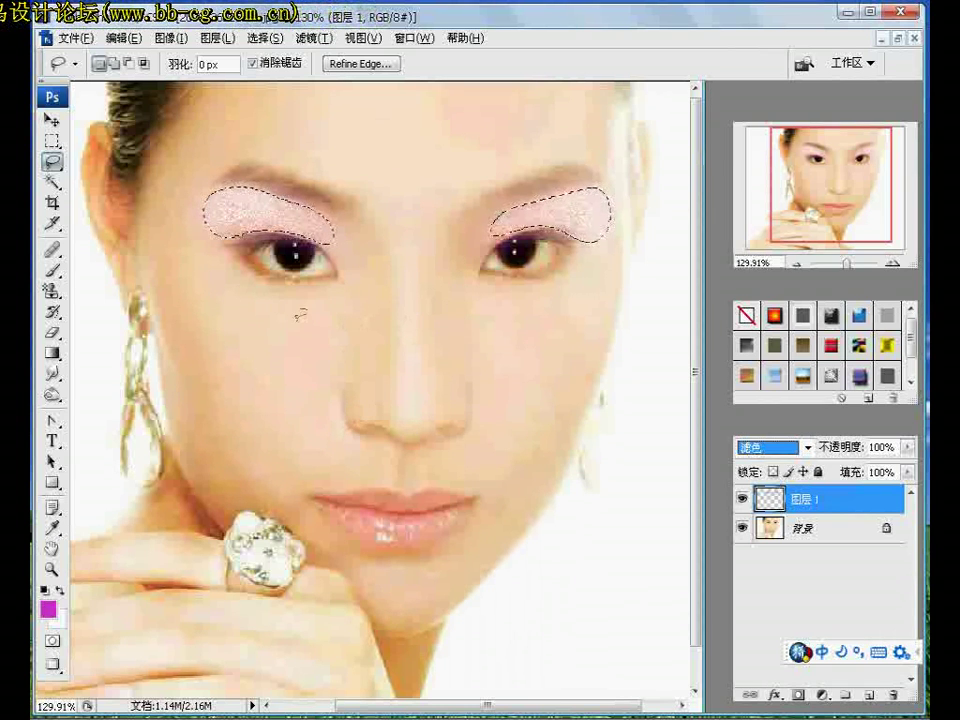
Deselect the eyeshadow and erase stray colour along the upper eyelid at 70% opacity.
{"action": "right_click", "coordinate": [259, 372]}
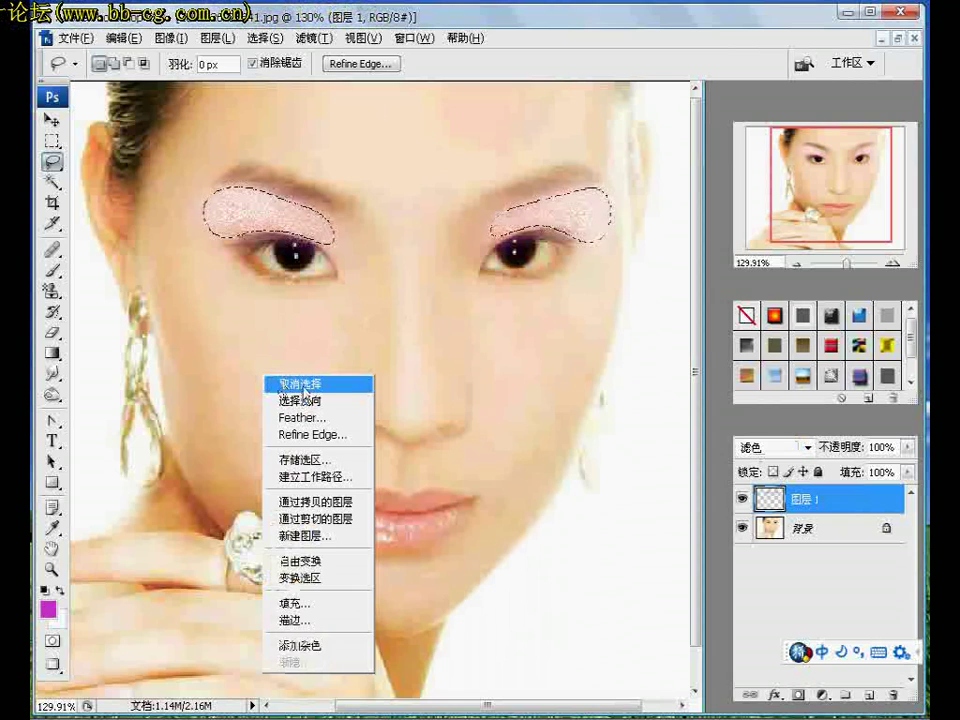
{"action": "left_click", "coordinate": [285, 379]}
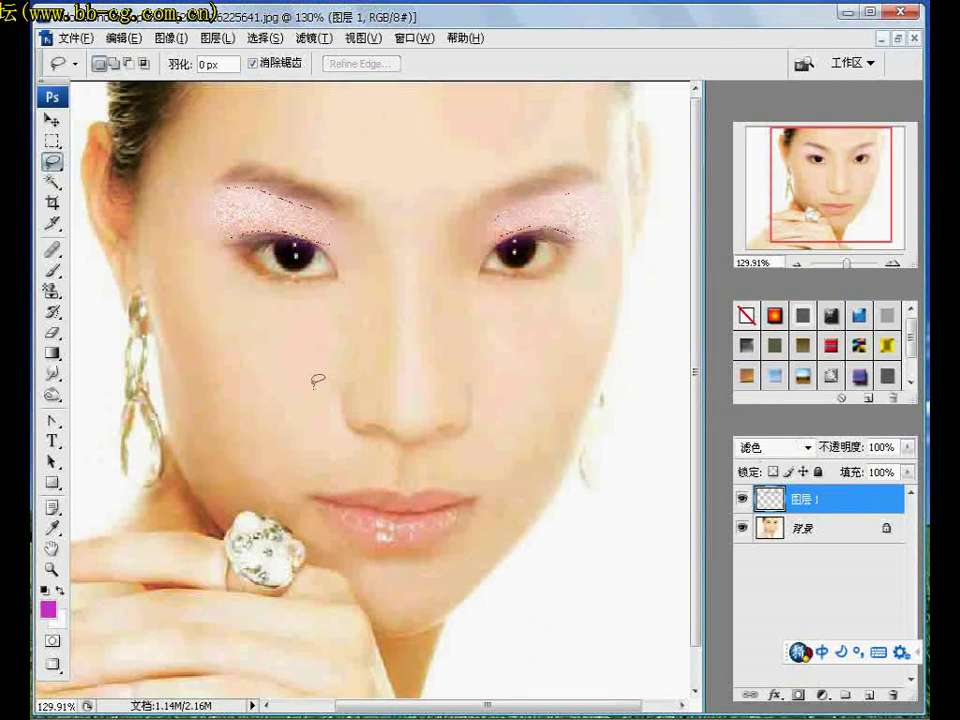
{"action": "scroll", "coordinate": [316, 380], "scroll_direction": "up", "scroll_amount": 1}
{"action": "scroll", "coordinate": [316, 380], "scroll_direction": "up", "scroll_amount": 1}
{"action": "scroll", "coordinate": [316, 380], "scroll_direction": "up", "scroll_amount": 1}
{"action": "scroll", "coordinate": [316, 380], "scroll_direction": "up", "scroll_amount": 1}
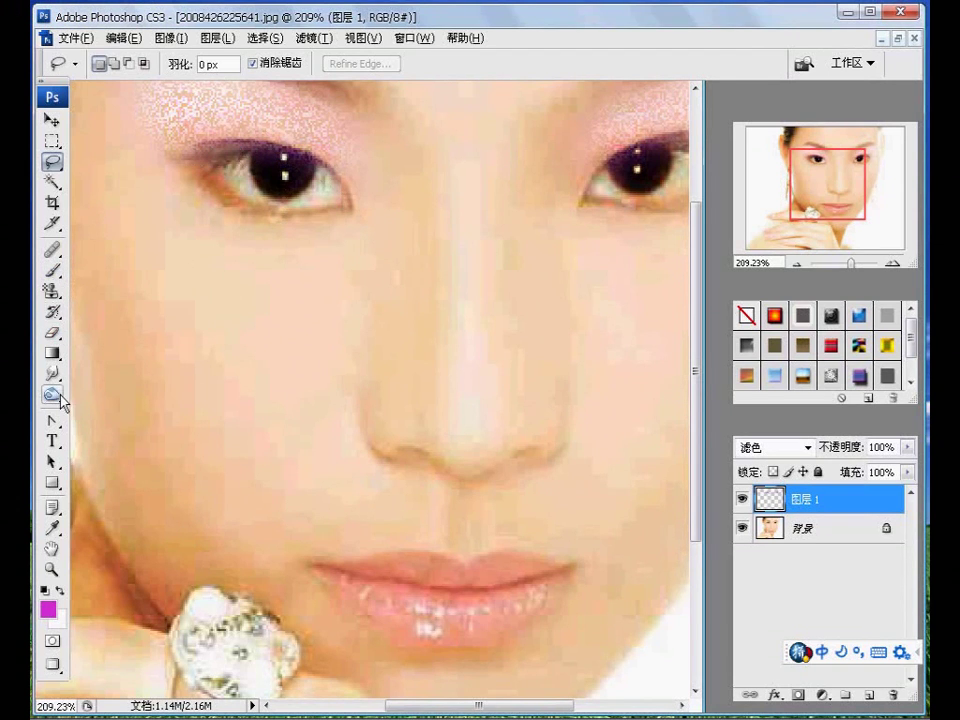
{"action": "left_click", "coordinate": [54, 336]}
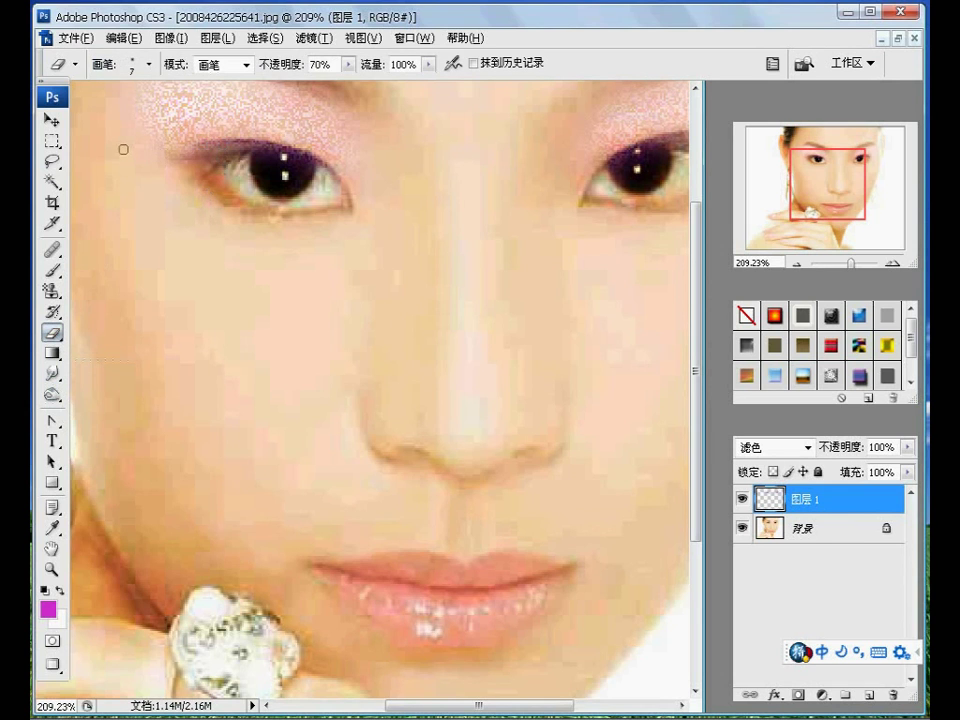
{"action": "left_click_drag", "start_coordinate": [309, 158], "coordinate": [180, 162]}
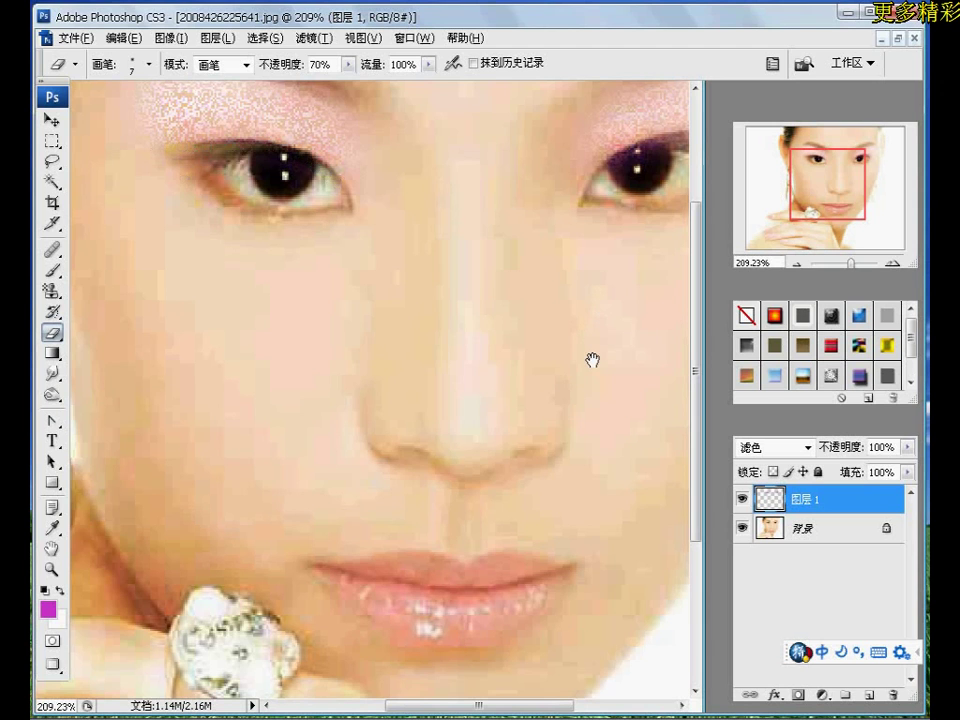
Pan and zoom the view to about 278%, centred on the lips.
{"action": "mouse_move", "coordinate": [615, 349]}
{"action": "left_mouse_down"}
{"action": "mouse_move", "coordinate": [349, 422]}
{"action": "mouse_move", "coordinate": [340, 435]}
{"action": "left_mouse_up"}
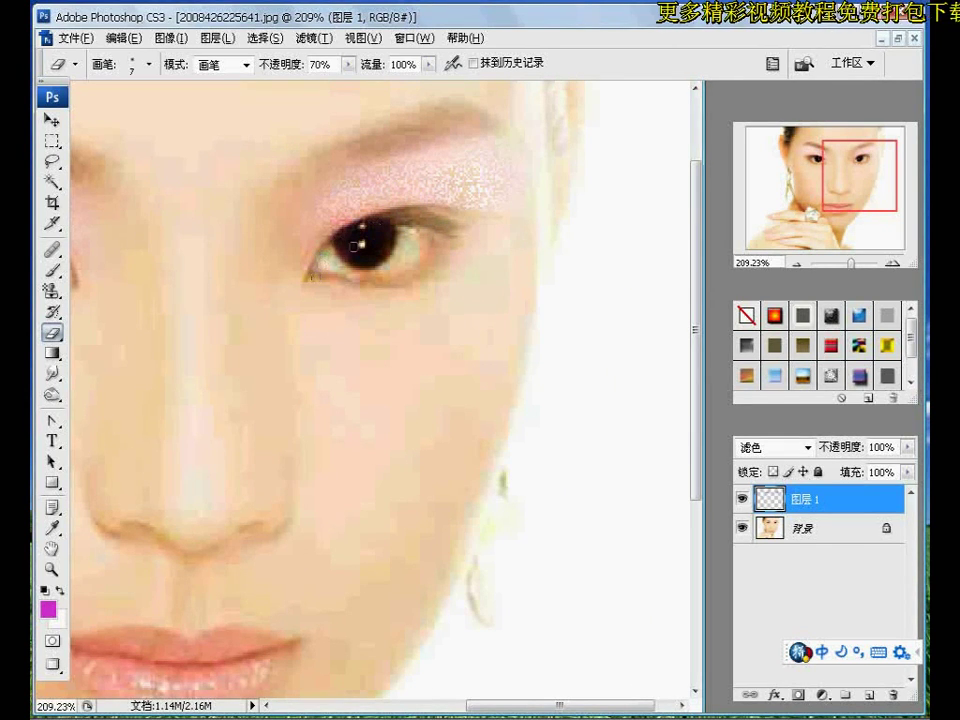
{"action": "scroll", "coordinate": [403, 286], "scroll_direction": "down", "scroll_amount": 1}
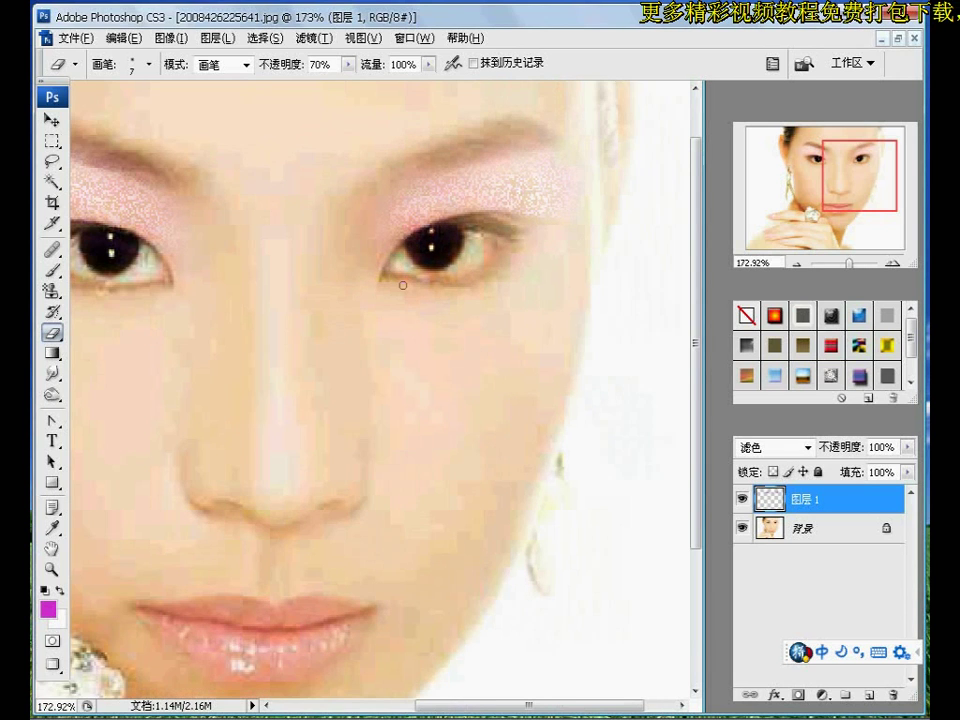
{"action": "scroll", "coordinate": [403, 286], "scroll_direction": "down", "scroll_amount": 2}
{"action": "scroll", "coordinate": [546, 345], "scroll_direction": "down", "scroll_amount": 1}
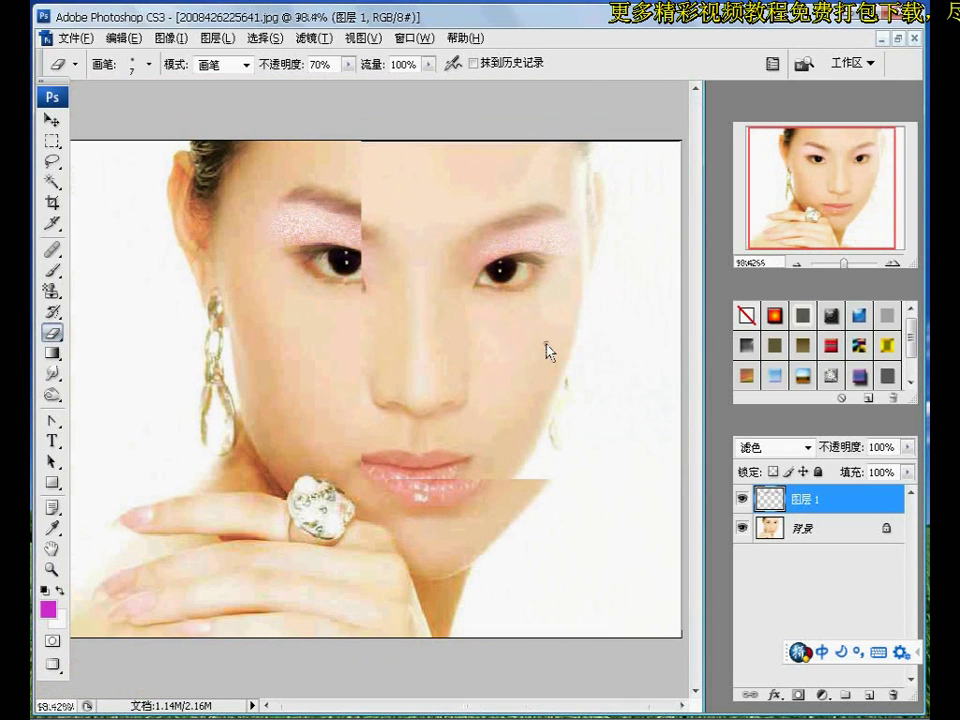
{"action": "scroll", "coordinate": [546, 345], "scroll_direction": "down", "scroll_amount": 1}
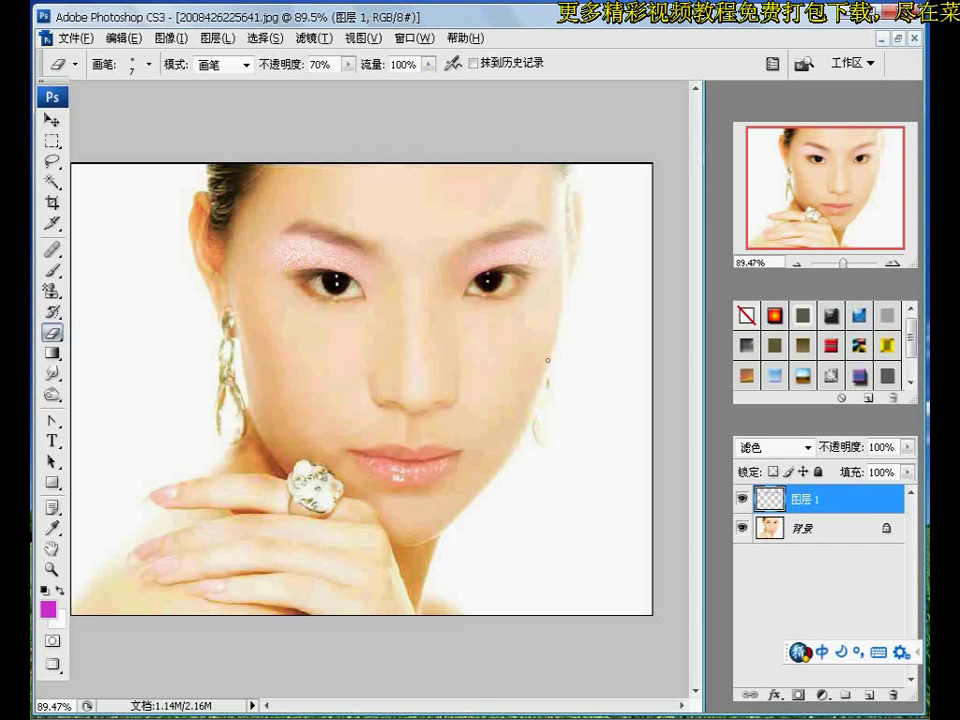
{"action": "scroll", "coordinate": [398, 472], "scroll_direction": "up", "scroll_amount": 1}
{"action": "scroll", "coordinate": [398, 472], "scroll_direction": "up", "scroll_amount": 1}
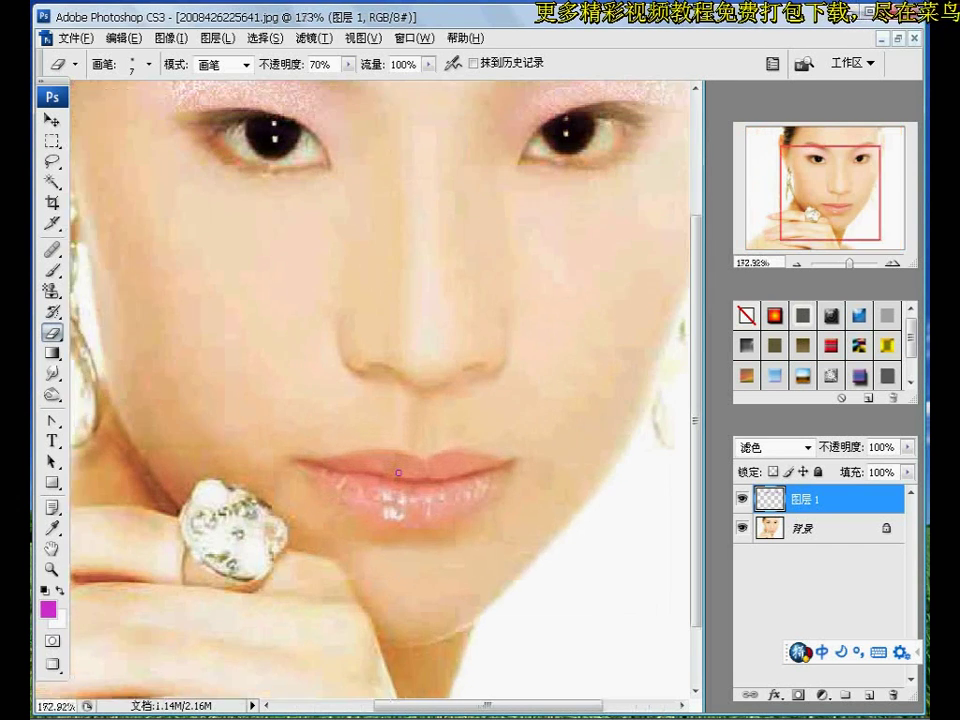
{"action": "scroll", "coordinate": [398, 472], "scroll_direction": "up", "scroll_amount": 1}
{"action": "scroll", "coordinate": [398, 472], "scroll_direction": "up", "scroll_amount": 1}
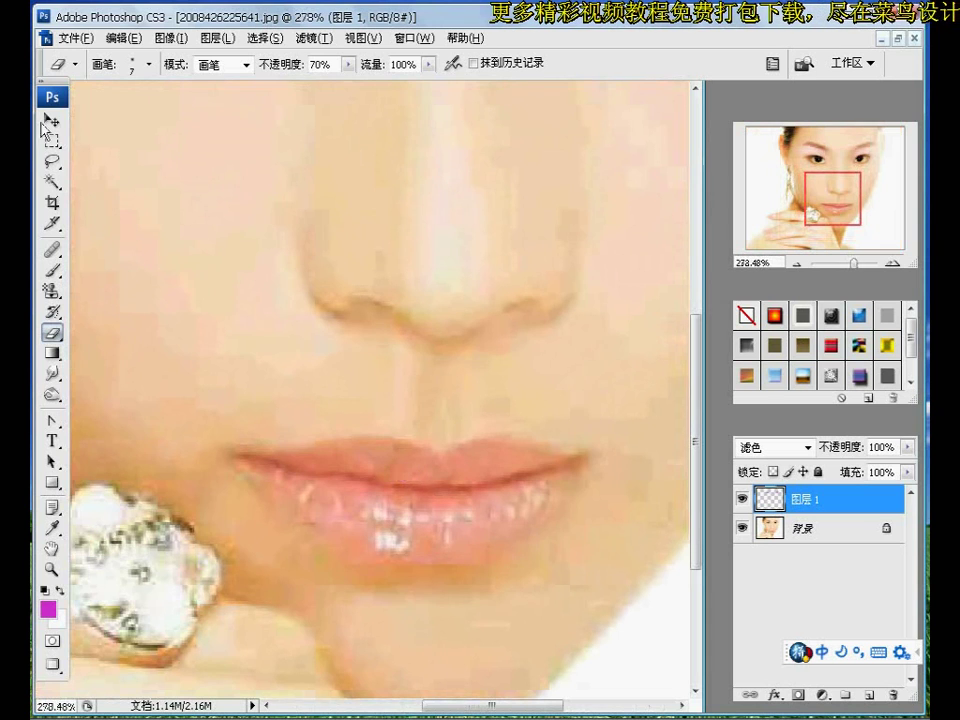
Lasso the upper and lower lips, adding to the outline and trimming the right corner.
{"action": "left_click", "coordinate": [54, 162]}
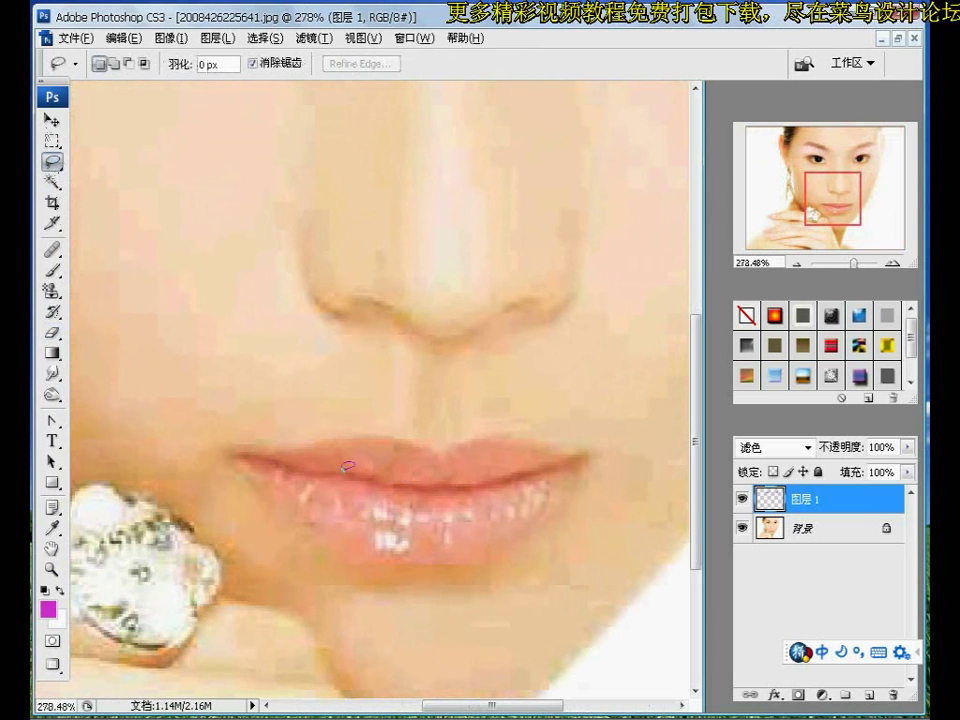
{"action": "mouse_move", "coordinate": [253, 451]}
{"action": "left_mouse_down"}
{"action": "mouse_move", "coordinate": [370, 432]}
{"action": "mouse_move", "coordinate": [574, 446]}
{"action": "mouse_move", "coordinate": [512, 463]}
{"action": "mouse_move", "coordinate": [371, 468]}
{"action": "mouse_move", "coordinate": [256, 452]}
{"action": "left_mouse_up"}
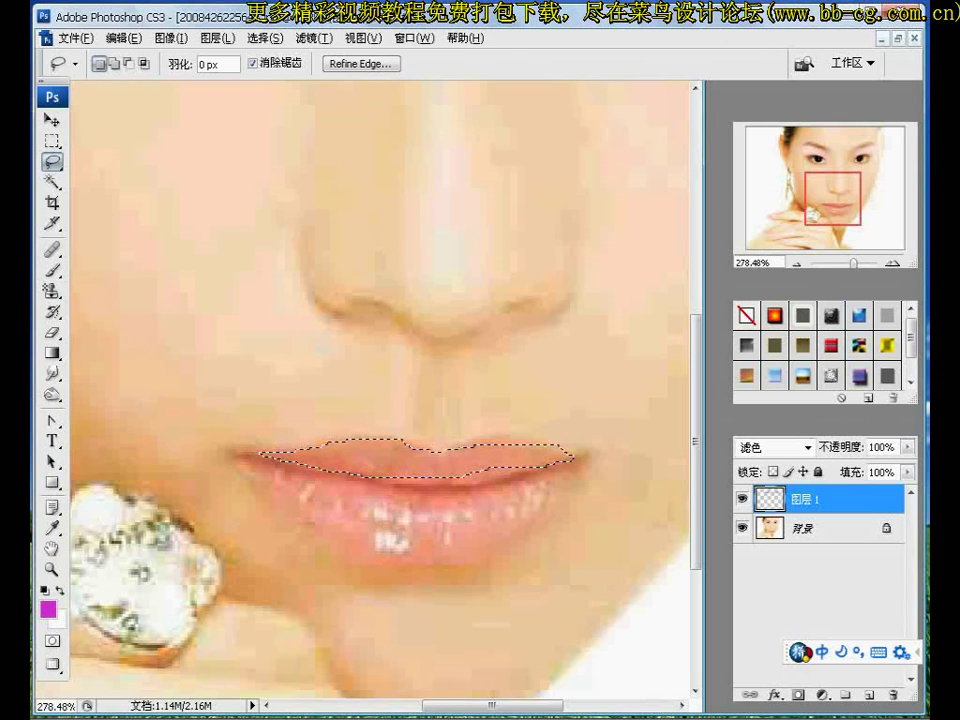
{"action": "left_click", "coordinate": [116, 63]}
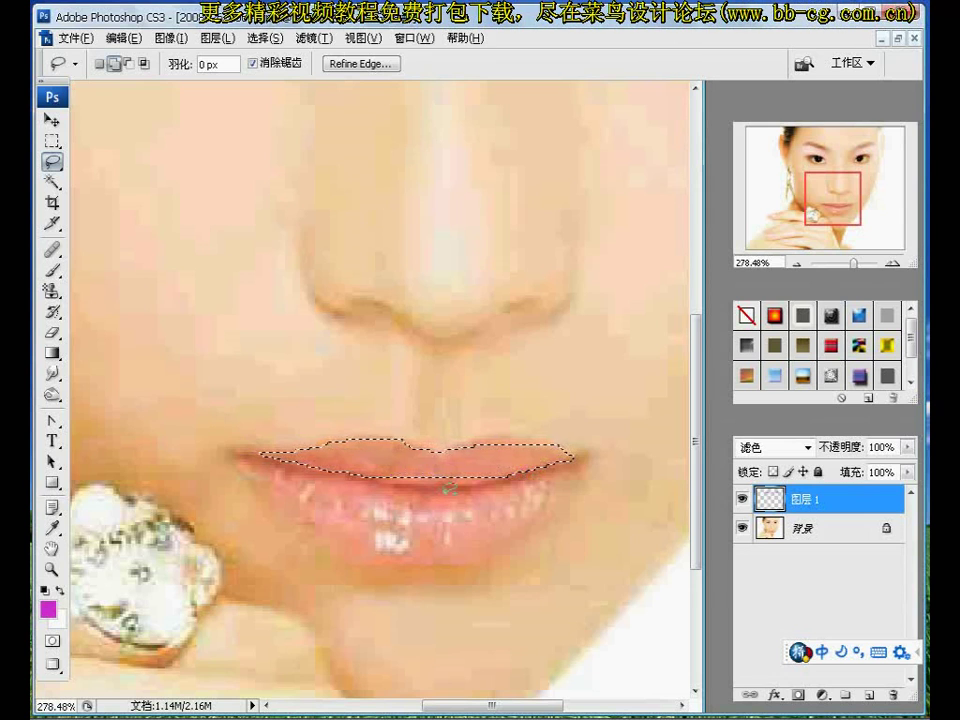
{"action": "left_click_drag", "start_coordinate": [429, 465], "coordinate": [497, 465]}
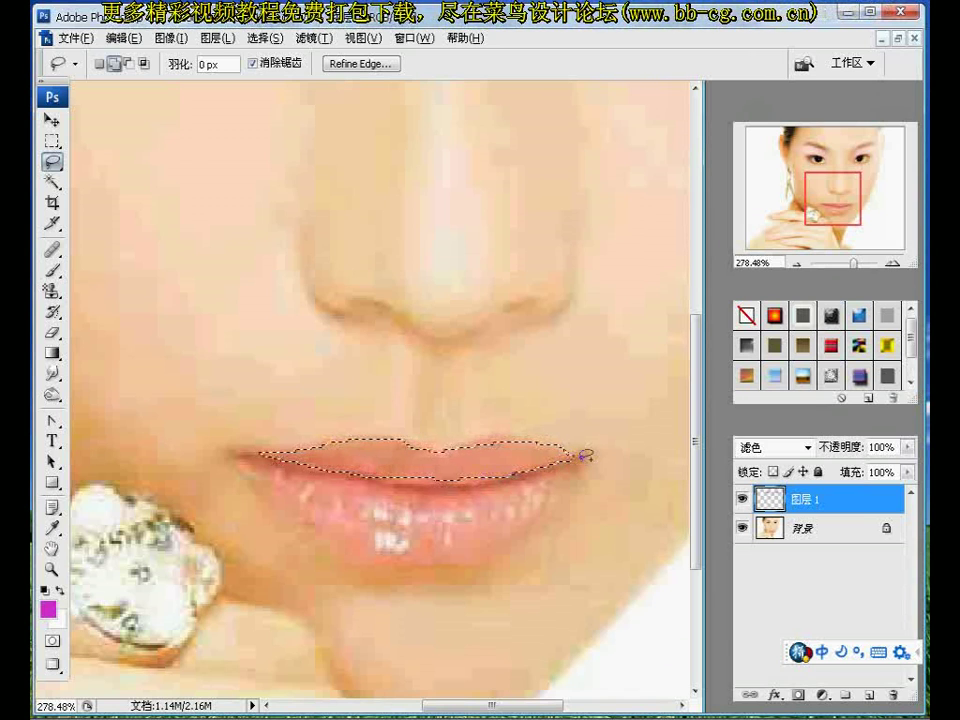
{"action": "key", "text": "alt"}
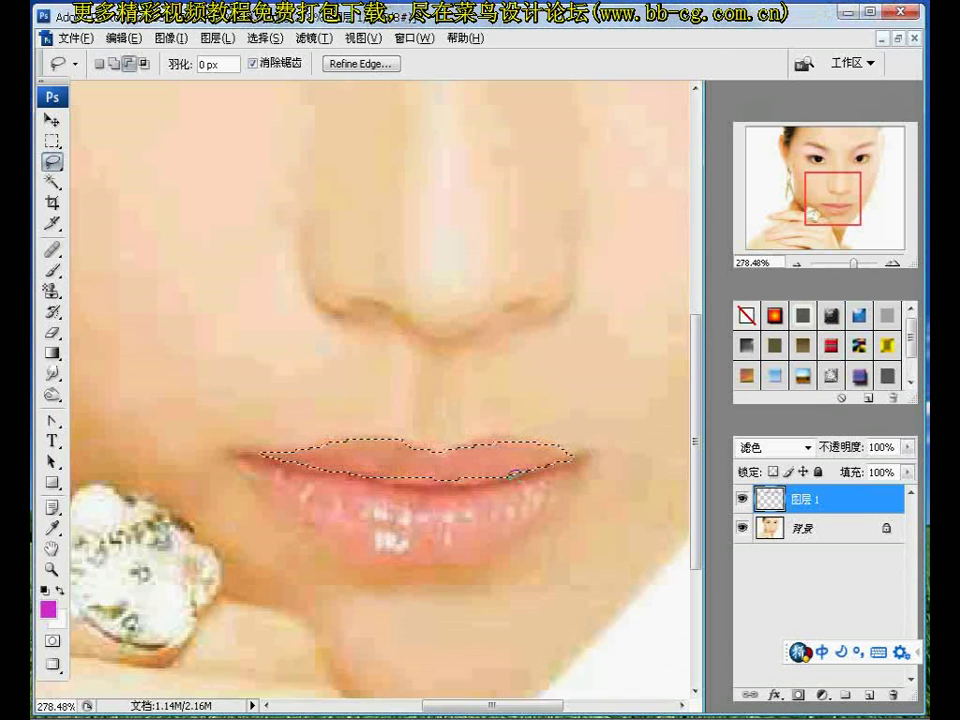
{"action": "left_click_drag", "start_coordinate": [565, 458], "coordinate": [557, 435]}
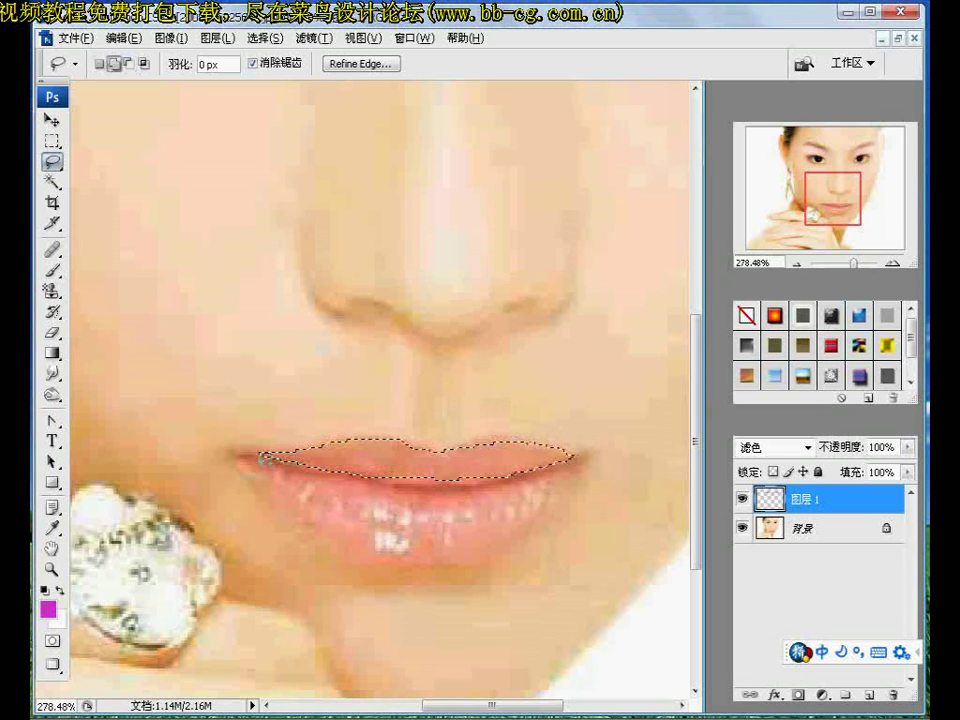
{"action": "left_click_drag", "start_coordinate": [333, 483], "coordinate": [421, 490]}
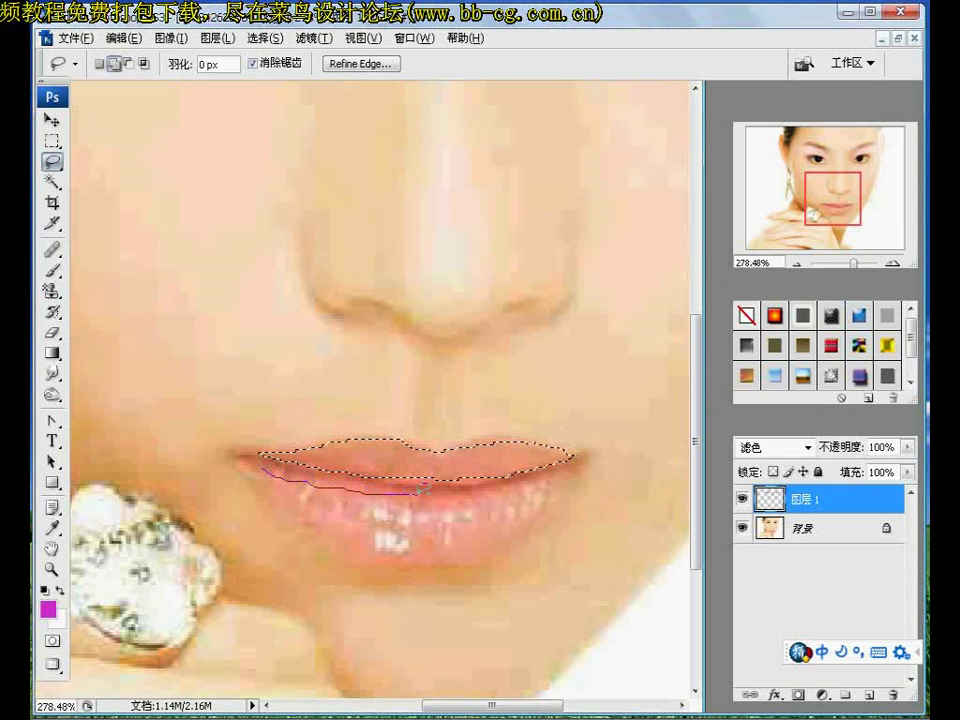
{"action": "mouse_move", "coordinate": [511, 490]}
{"action": "left_mouse_down"}
{"action": "mouse_move", "coordinate": [538, 479]}
{"action": "mouse_move", "coordinate": [479, 553]}
{"action": "mouse_move", "coordinate": [396, 553]}
{"action": "mouse_move", "coordinate": [349, 546]}
{"action": "mouse_move", "coordinate": [258, 459]}
{"action": "left_mouse_up"}
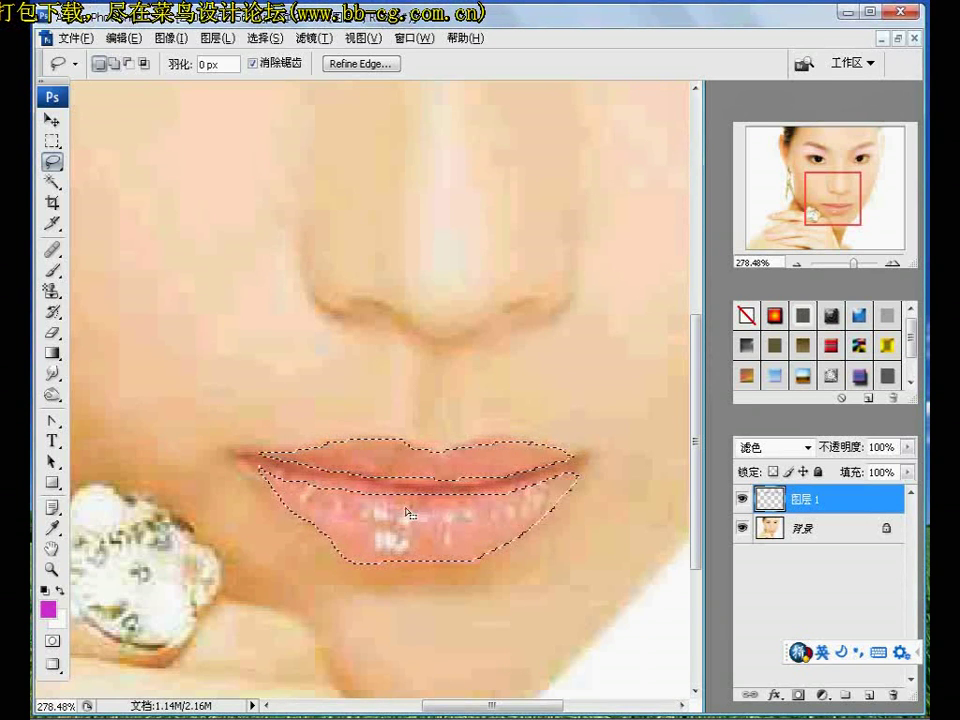
Feather the lip selection by 3 pixels.
{"action": "right_click", "coordinate": [407, 152]}
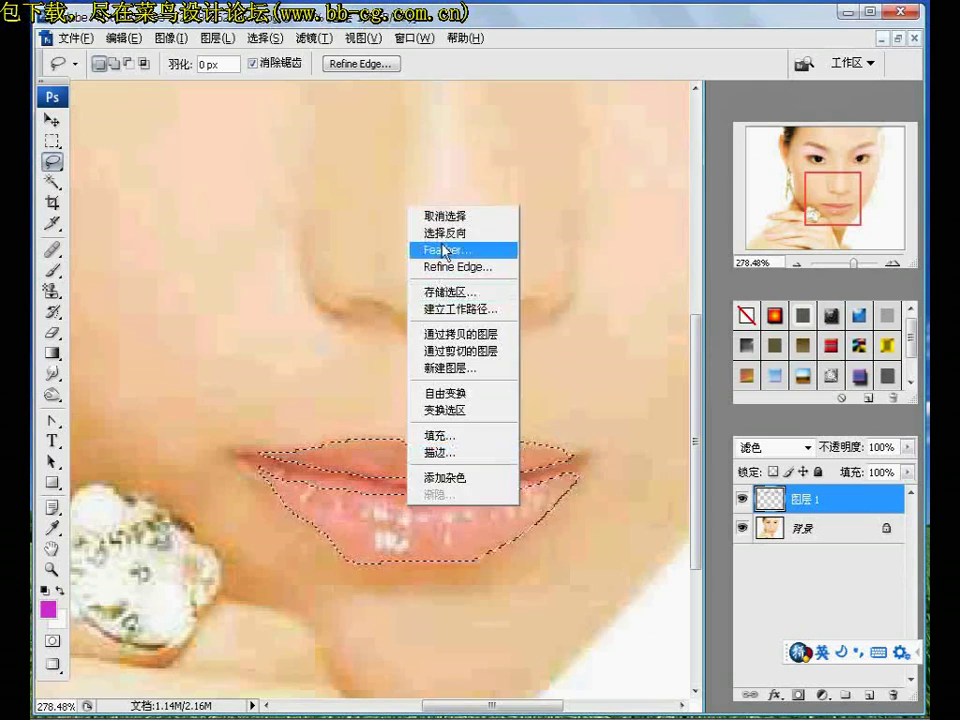
{"action": "left_click", "coordinate": [422, 249]}
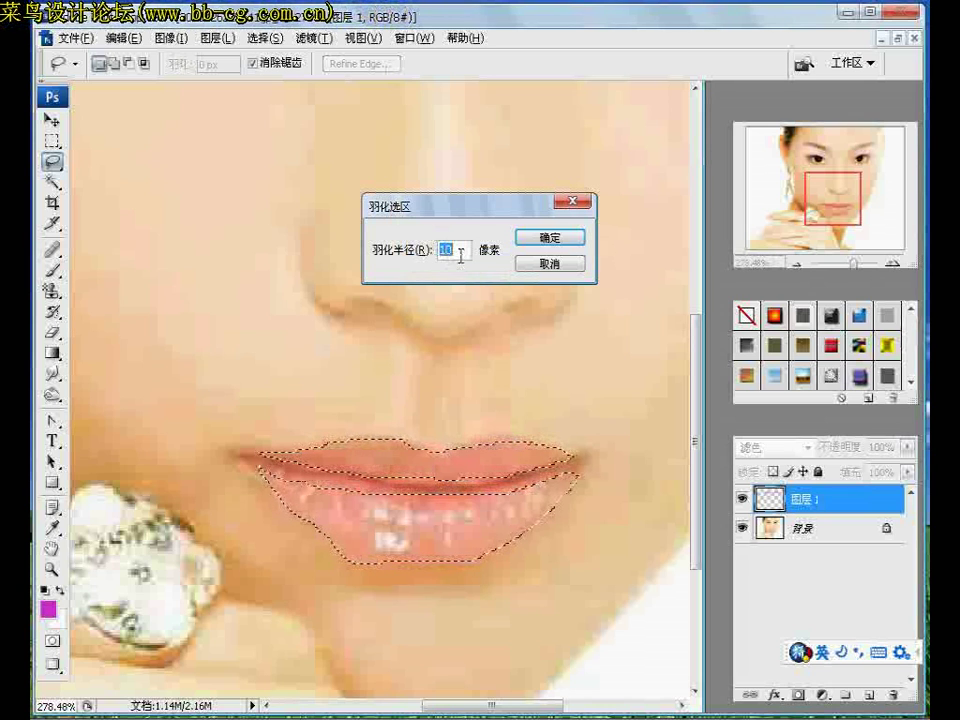
{"action": "type", "text": "3"}
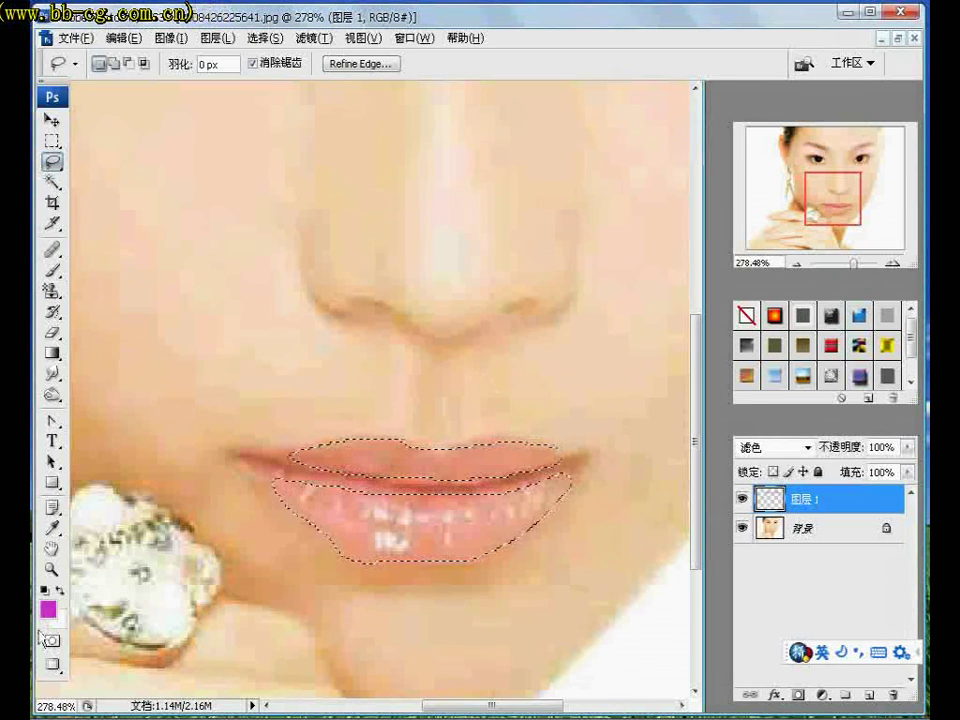
Set the foreground colour to a fully saturated bright magenta pink.
{"action": "left_click", "coordinate": [52, 527]}
{"action": "left_click", "coordinate": [46, 607]}
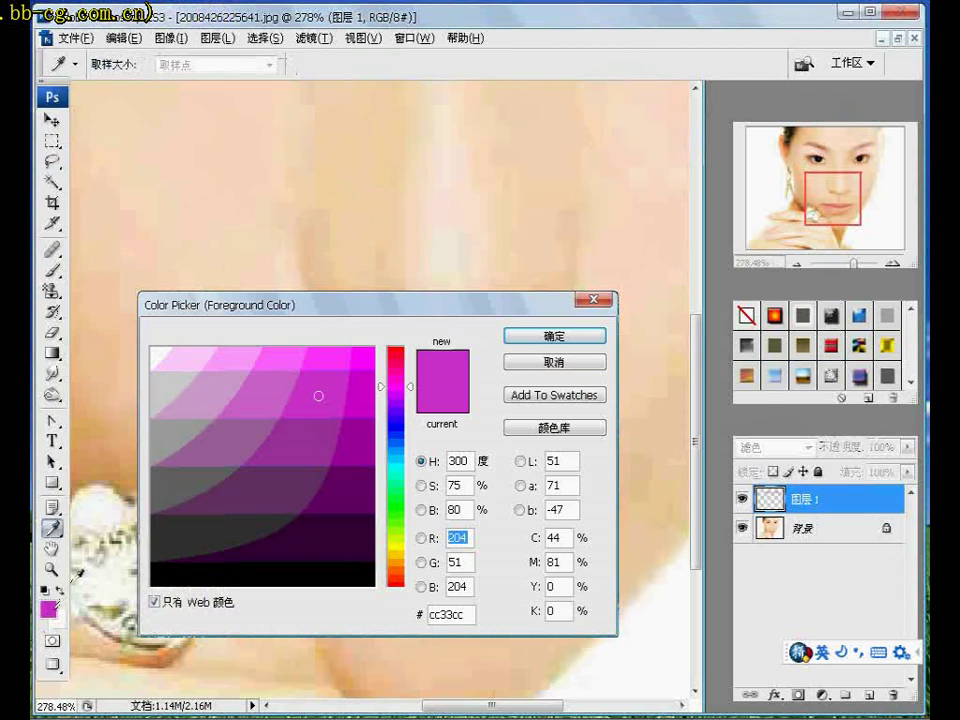
{"action": "left_click", "coordinate": [395, 371]}
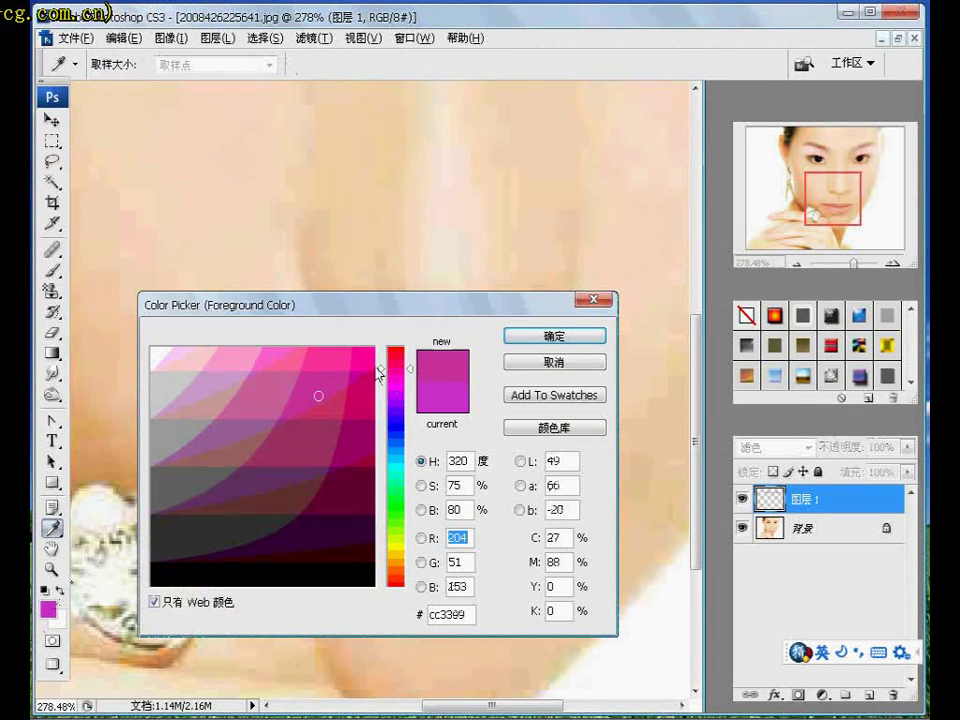
{"action": "left_click", "coordinate": [365, 354]}
{"action": "left_click", "coordinate": [553, 336]}
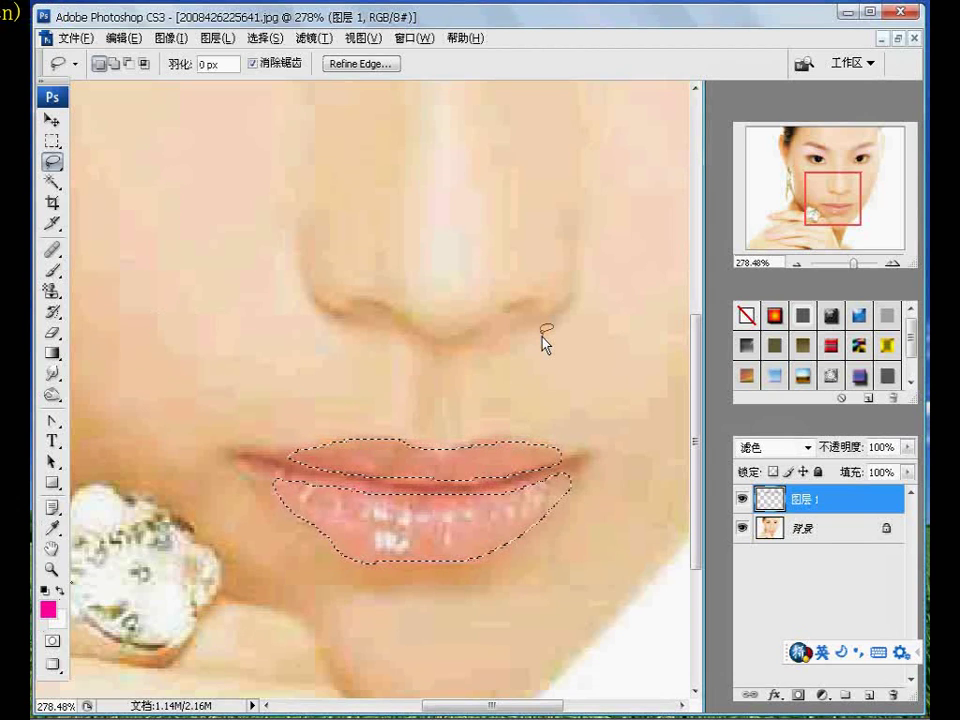
Add Layer 2 above Layer 1 and fill the lip selection with the pink foreground colour.
{"action": "left_click", "coordinate": [870, 697]}
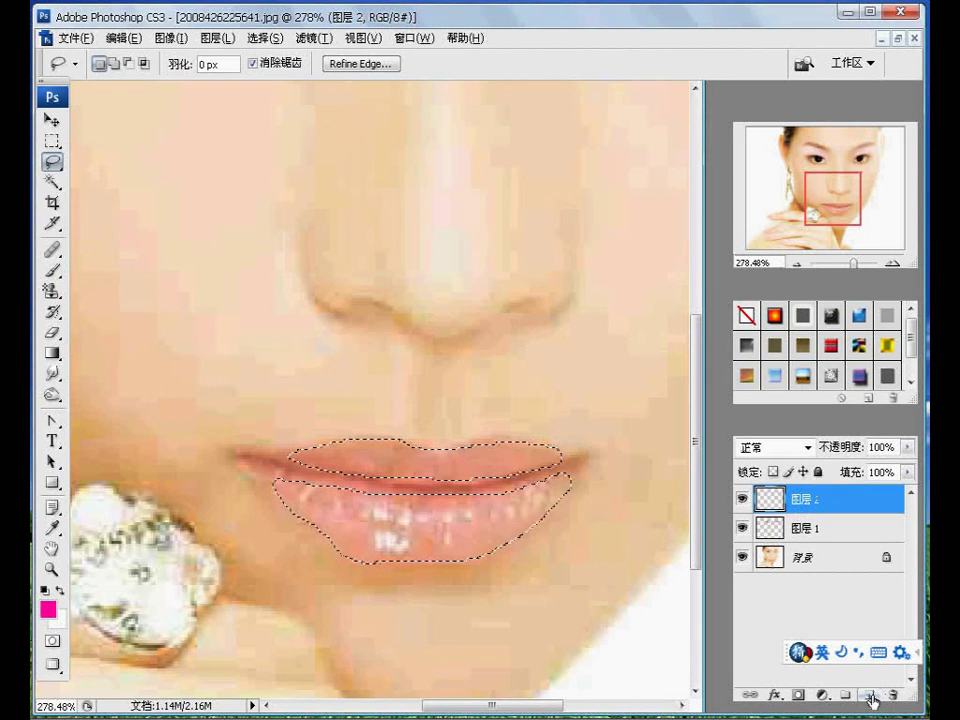
{"action": "key", "text": "alt+Delete"}
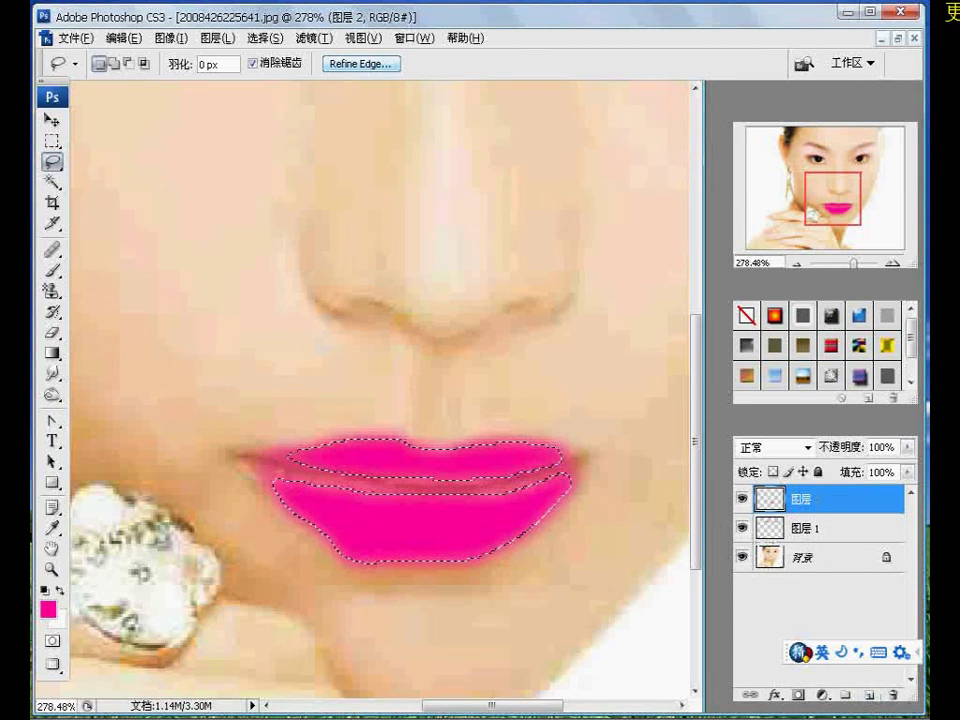
Apply Add Noise at 200%, Gaussian, monochromatic to the pink lips.
{"action": "left_click", "coordinate": [320, 40]}
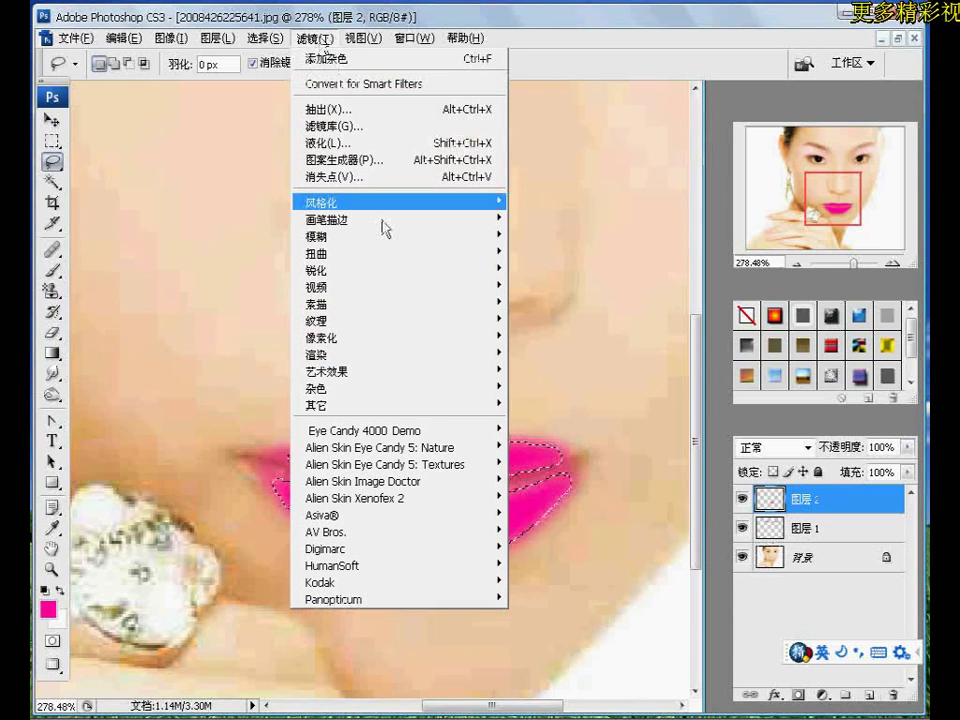
{"action": "mouse_move", "coordinate": [400, 387]}
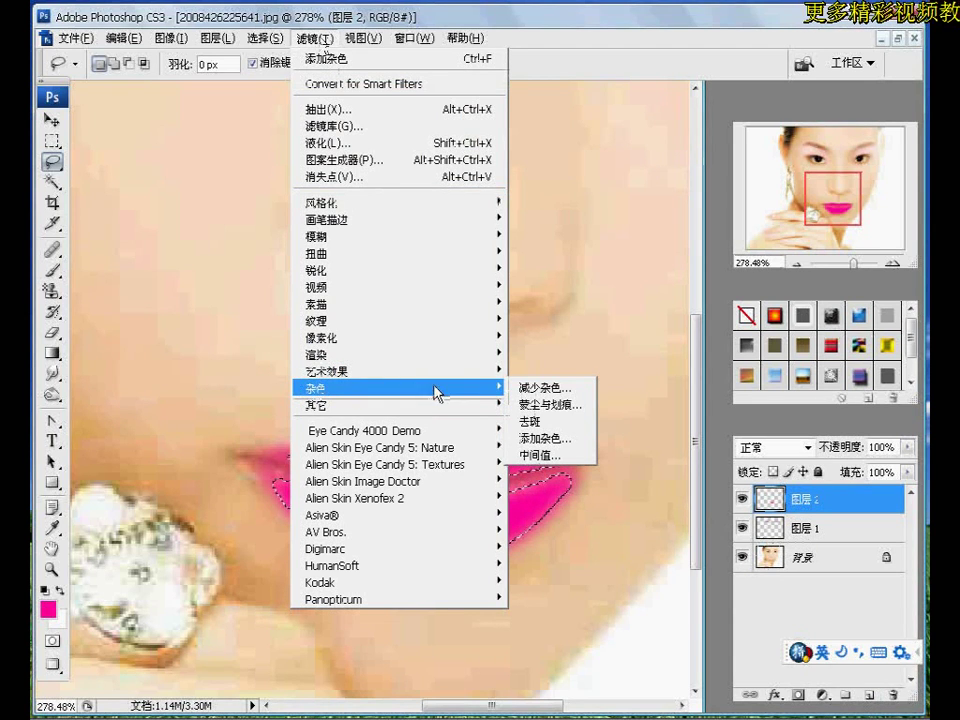
{"action": "left_click", "coordinate": [553, 441]}
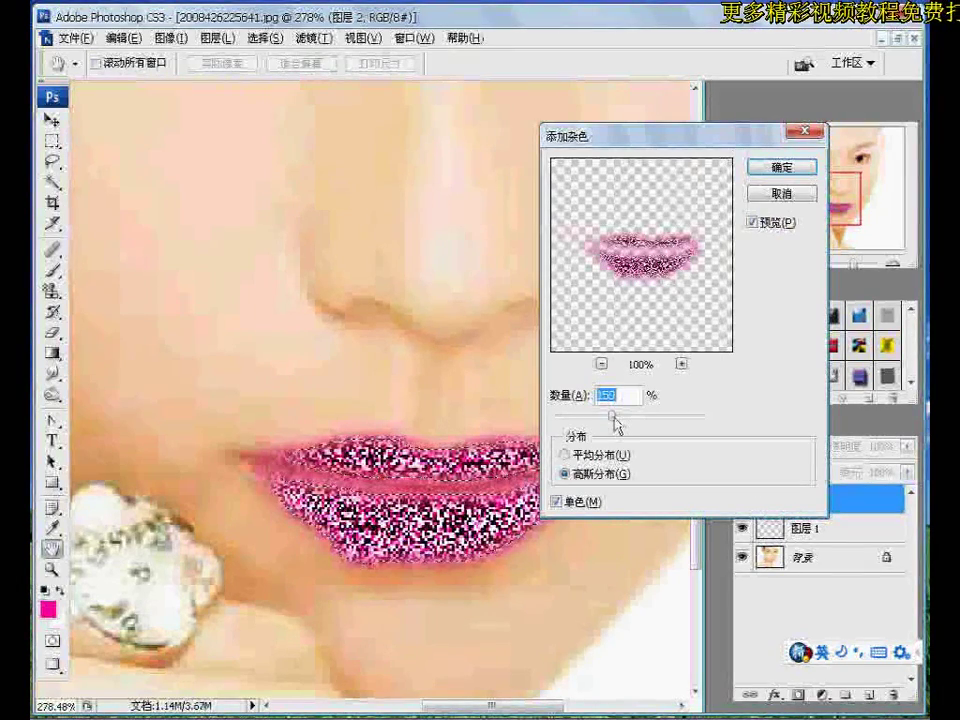
{"action": "left_click_drag", "start_coordinate": [613, 421], "coordinate": [622, 424]}
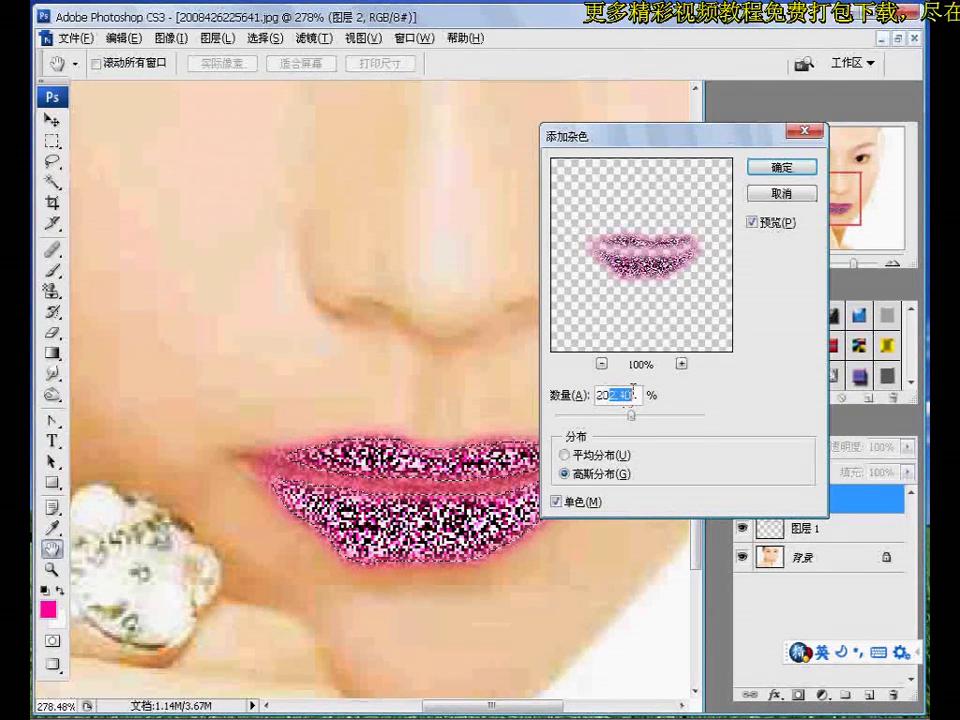
{"action": "type", "text": "0"}
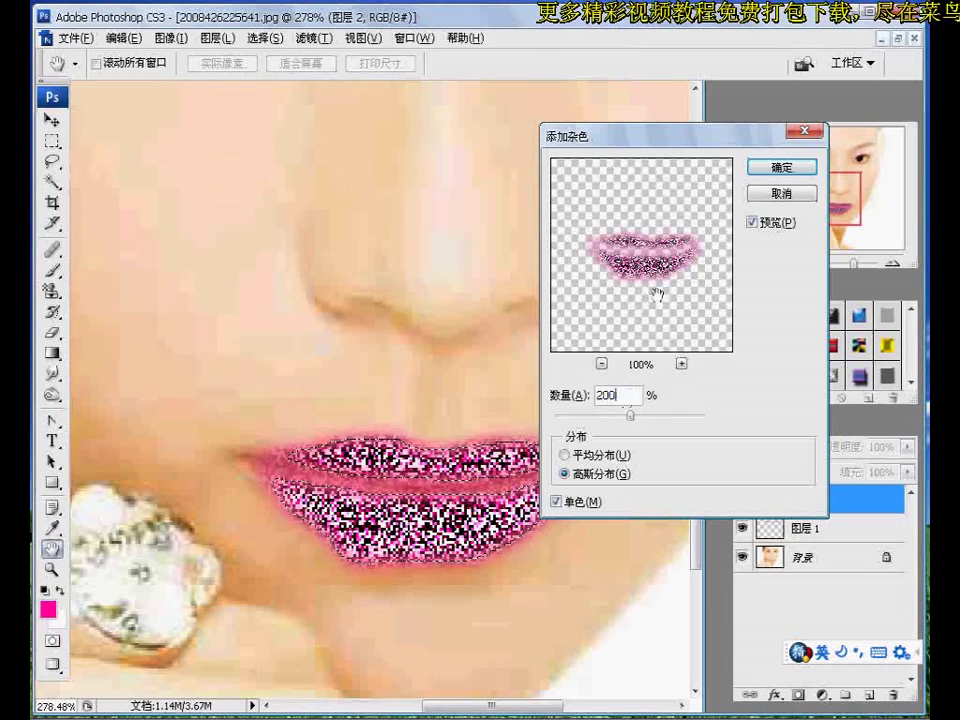
{"action": "left_click", "coordinate": [785, 167]}
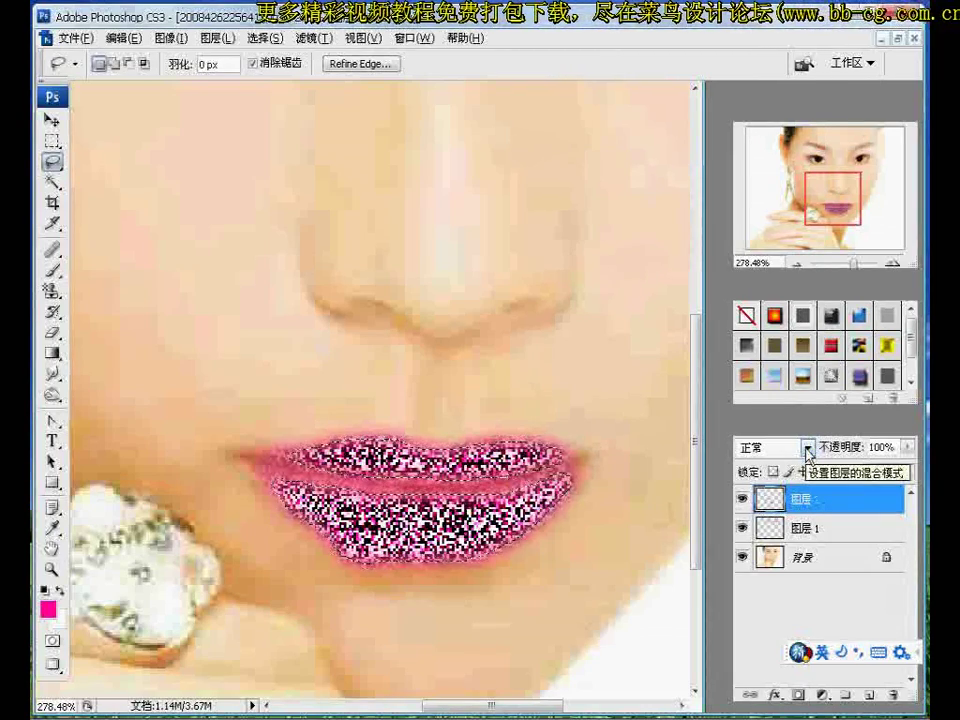
Set Layer 2's blending mode to Screen and deselect the lips.
{"action": "left_click", "coordinate": [808, 452]}
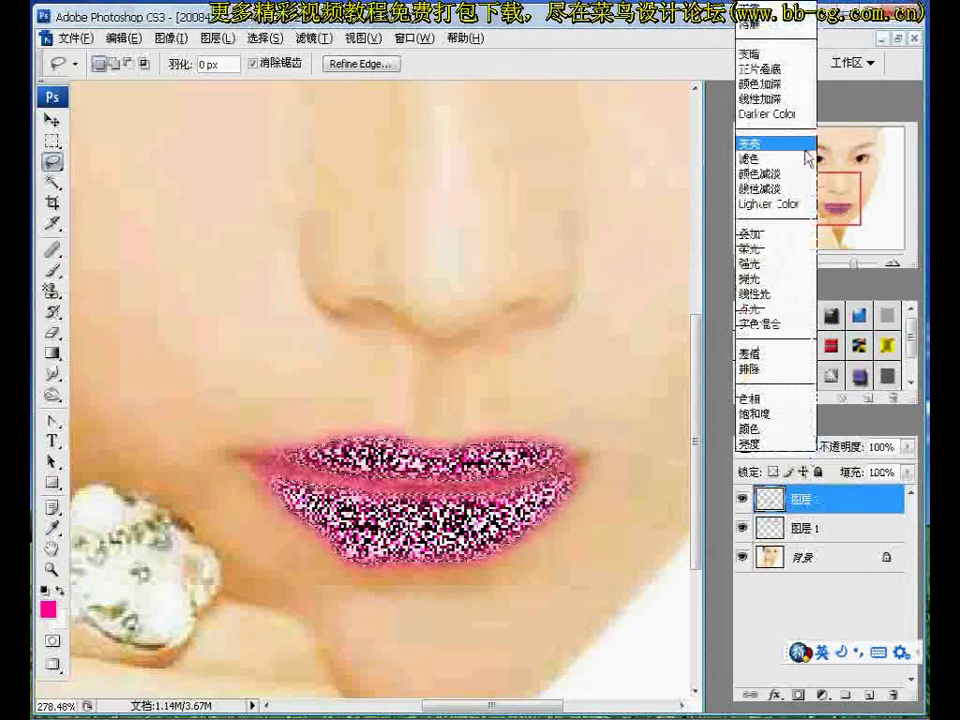
{"action": "left_click", "coordinate": [771, 160]}
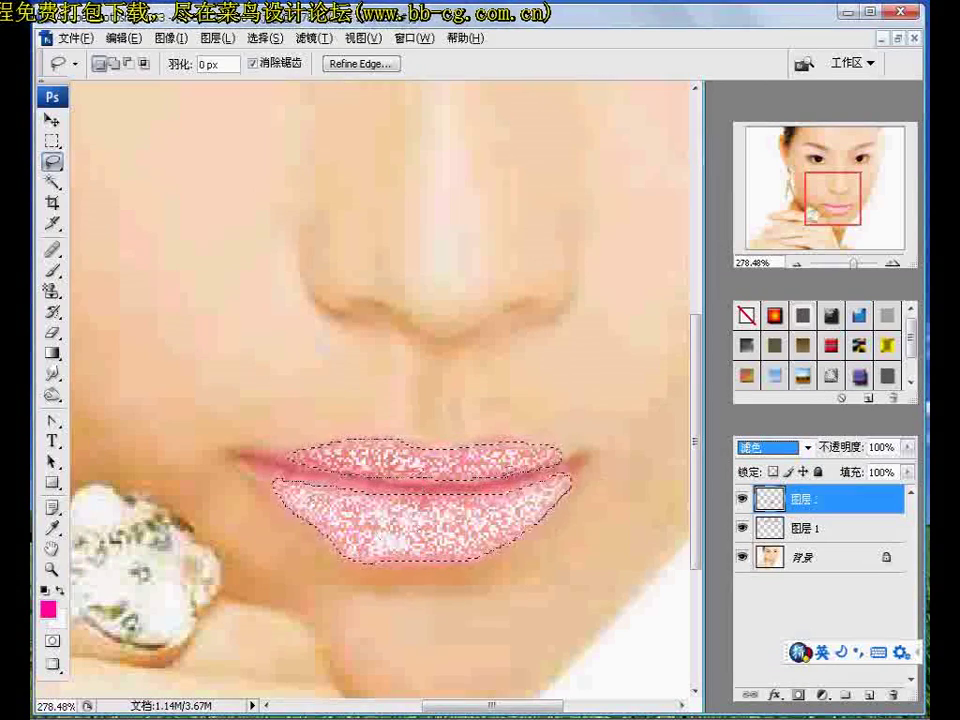
{"action": "right_click", "coordinate": [415, 528]}
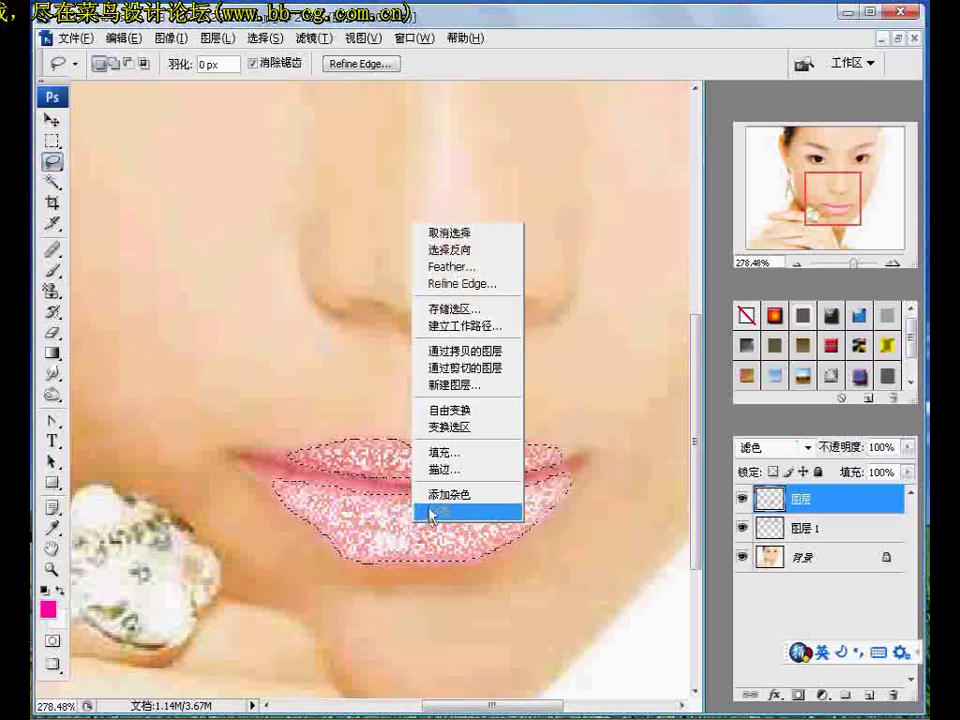
{"action": "left_click", "coordinate": [455, 232]}
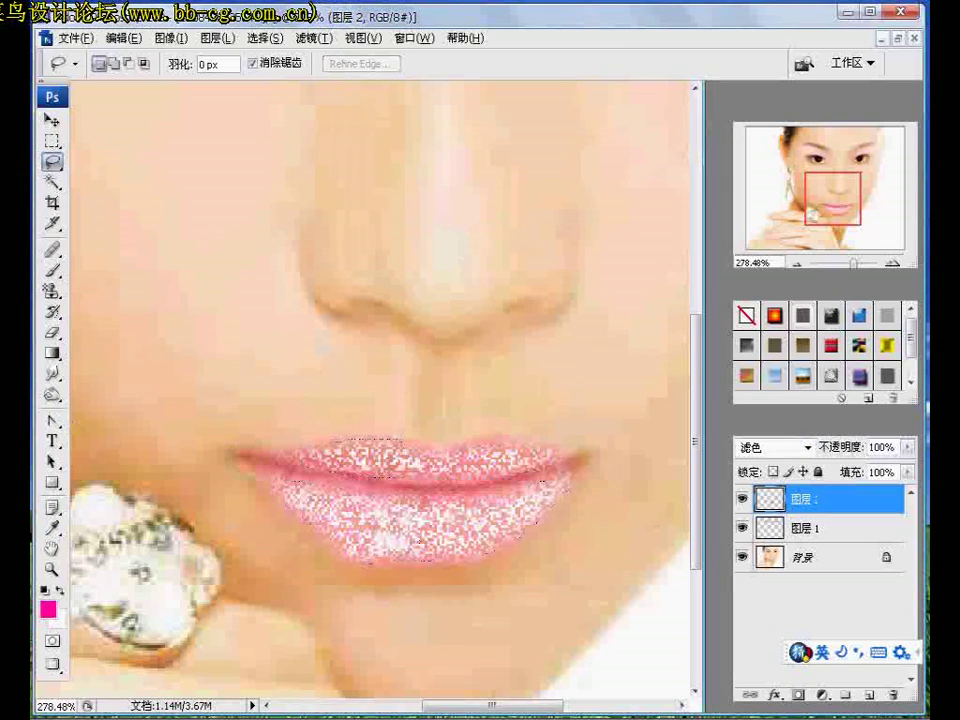
Erase stray glitter specks beyond the right lip corner with the 70% opacity Eraser.
{"action": "left_click", "coordinate": [53, 334]}
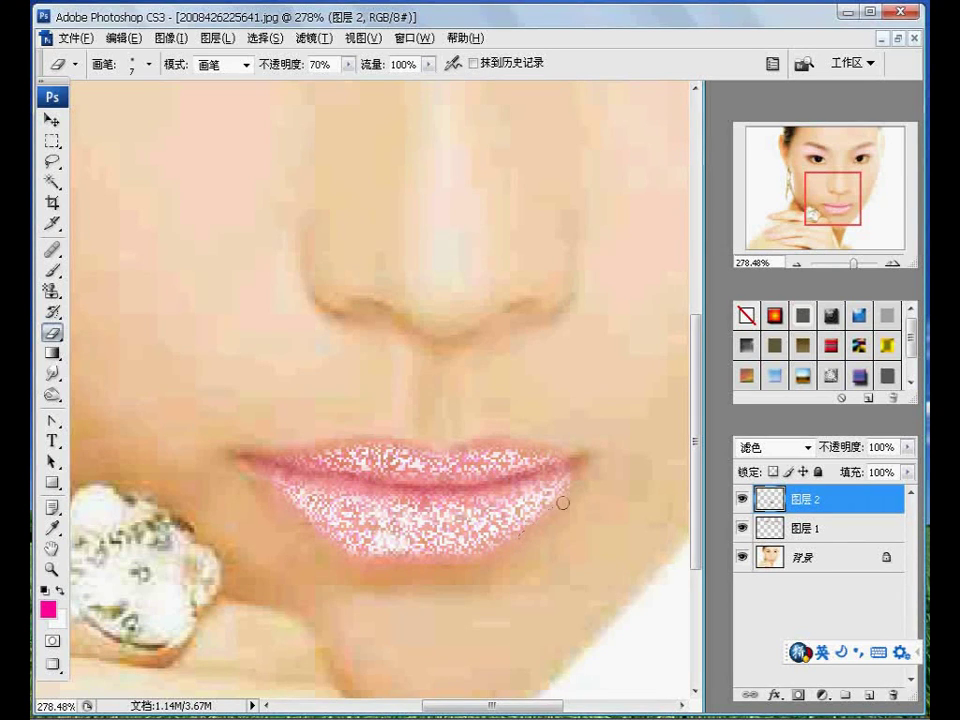
{"action": "left_click", "coordinate": [548, 493]}
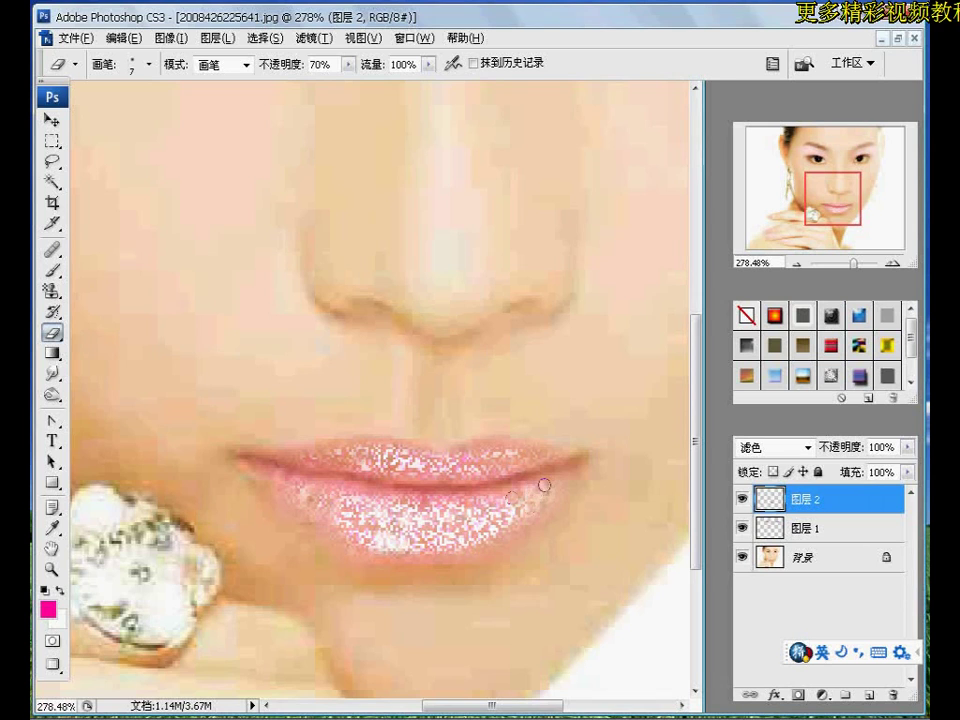
Select 图层 2, 图层 1 and 背景 and merge them into a single layer.
{"action": "scroll", "coordinate": [491, 428], "scroll_direction": "down", "scroll_amount": 2}
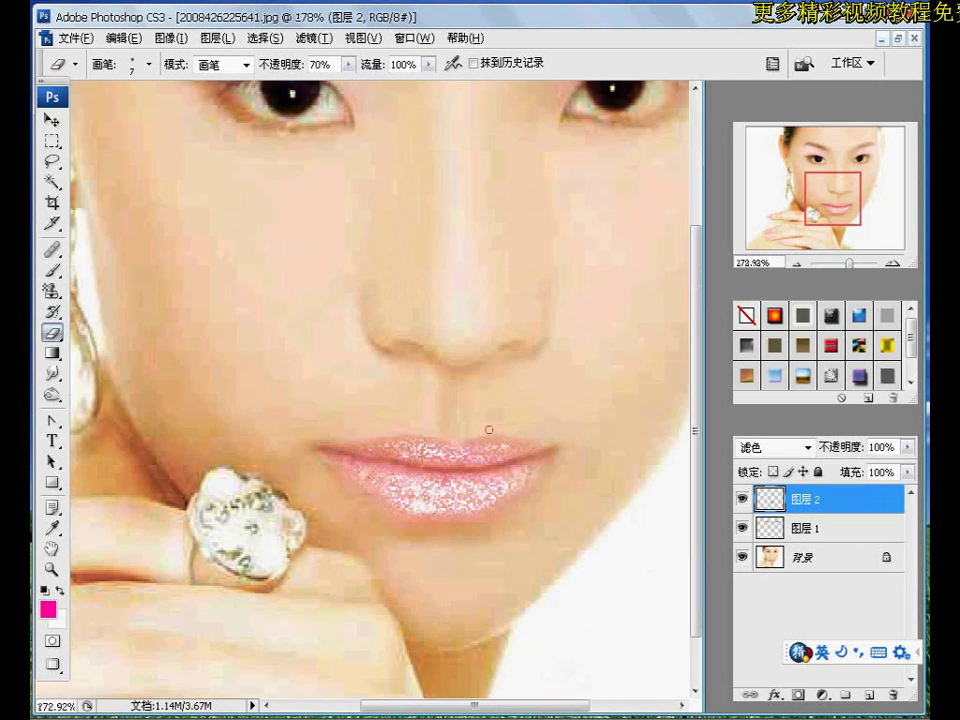
{"action": "scroll", "coordinate": [487, 430], "scroll_direction": "down", "scroll_amount": 2}
{"action": "scroll", "coordinate": [486, 432], "scroll_direction": "down", "scroll_amount": 1}
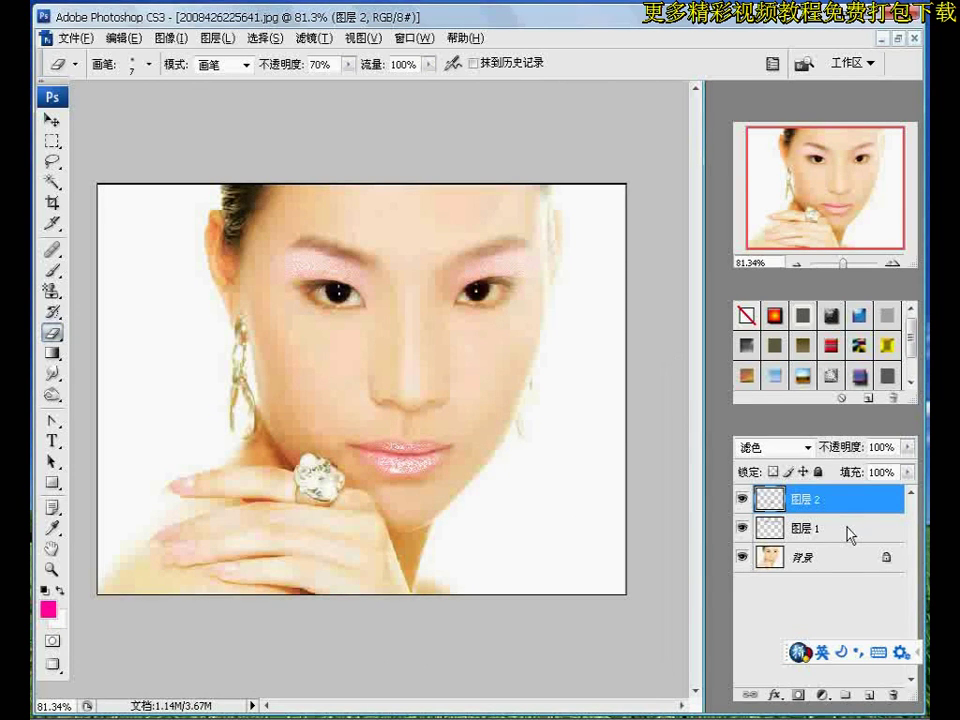
{"action": "left_click", "coordinate": [810, 528], "text": "shift"}
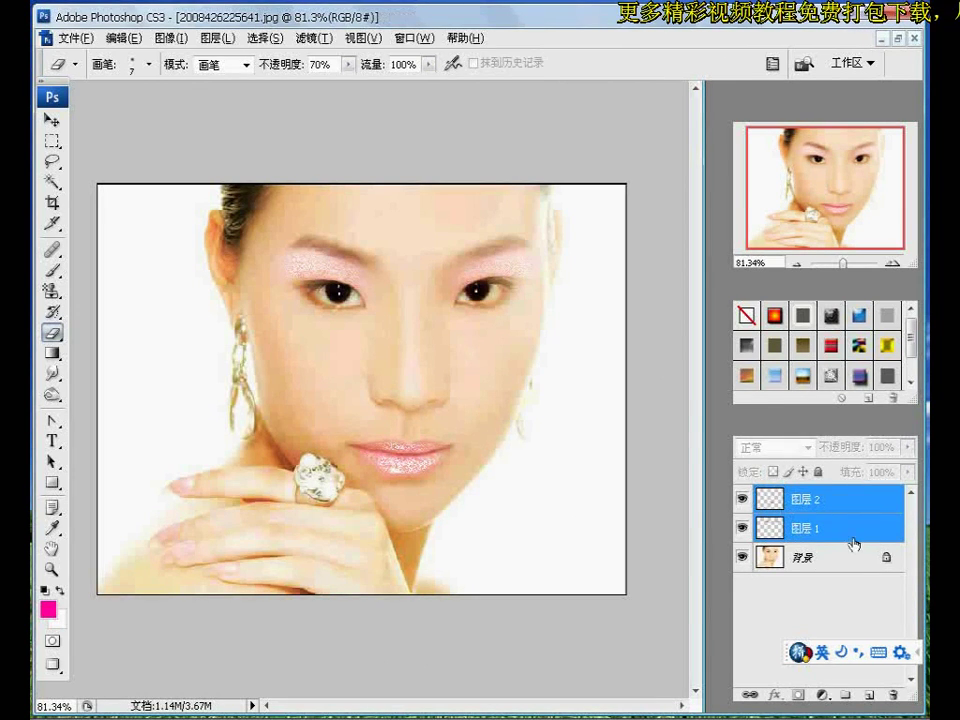
{"action": "left_click", "coordinate": [800, 557], "text": "shift"}
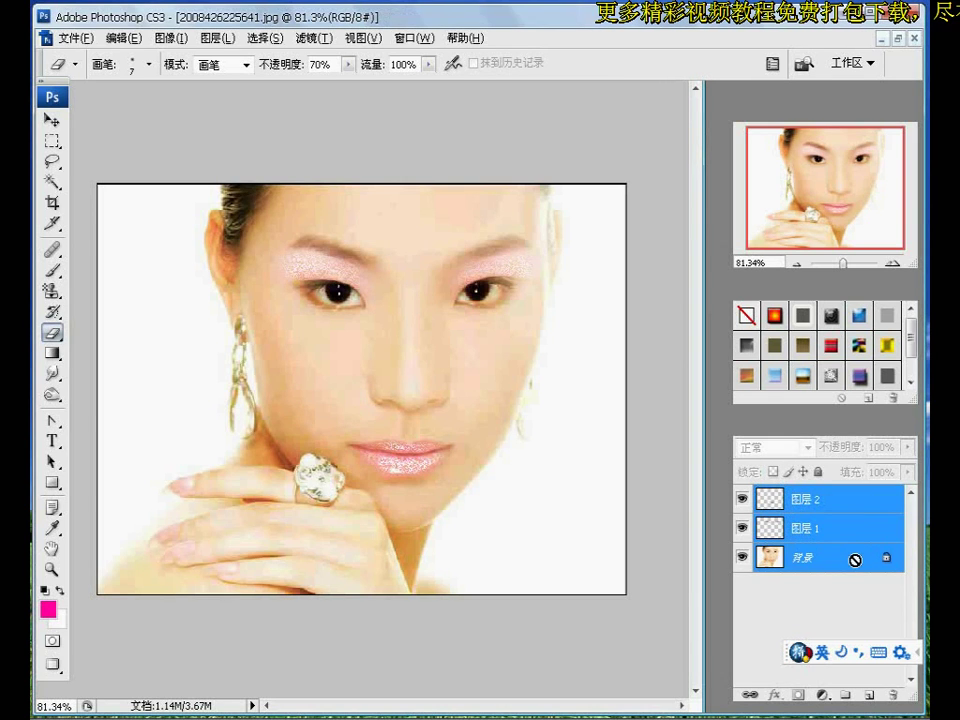
{"action": "right_click", "coordinate": [856, 559]}
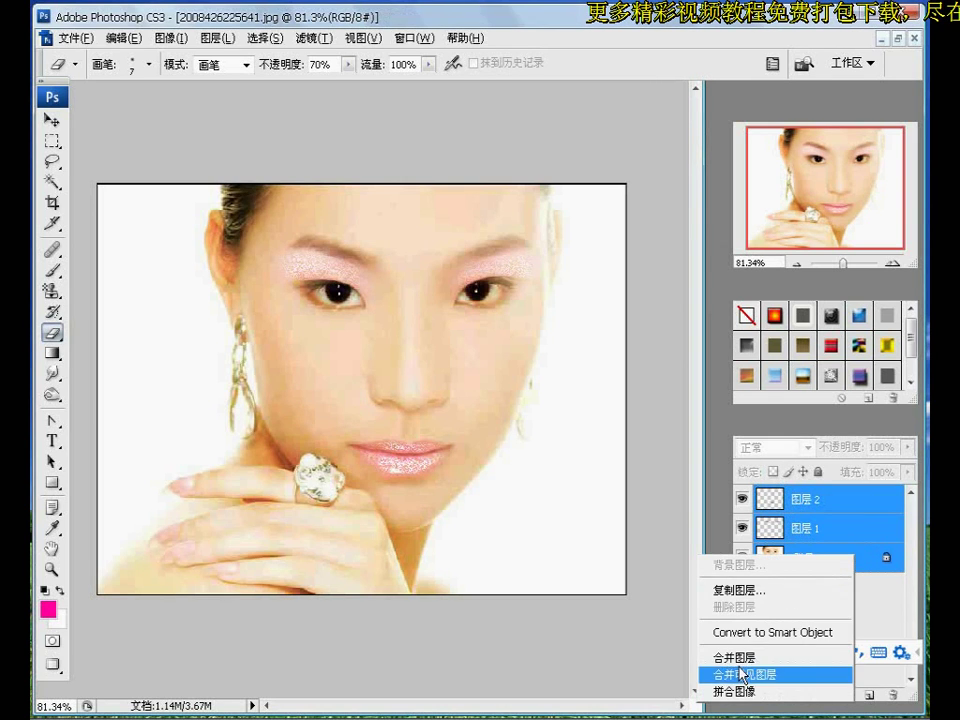
{"action": "left_click", "coordinate": [790, 674]}
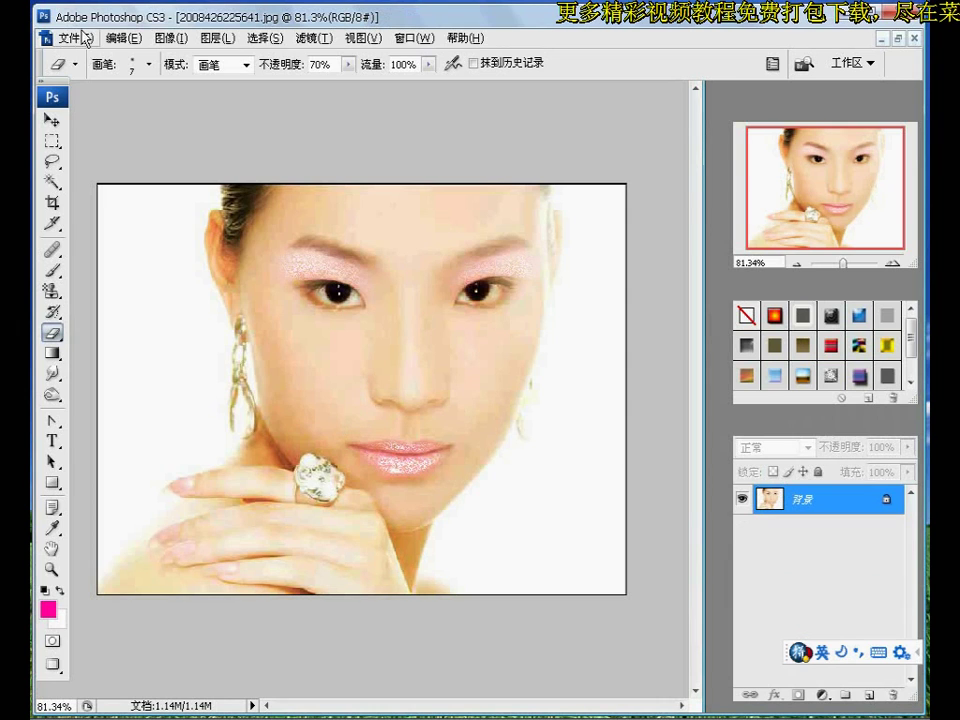
{"action": "left_click", "coordinate": [78, 39]}
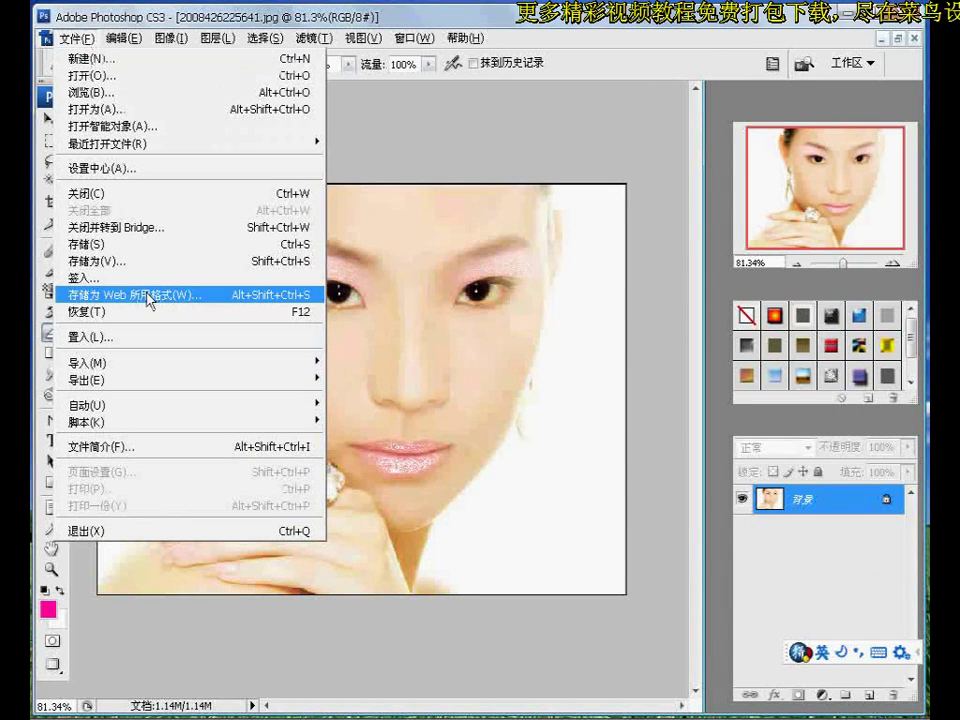
Save the image as a JPEG named 彩妆美女.
{"action": "left_click", "coordinate": [138, 261]}
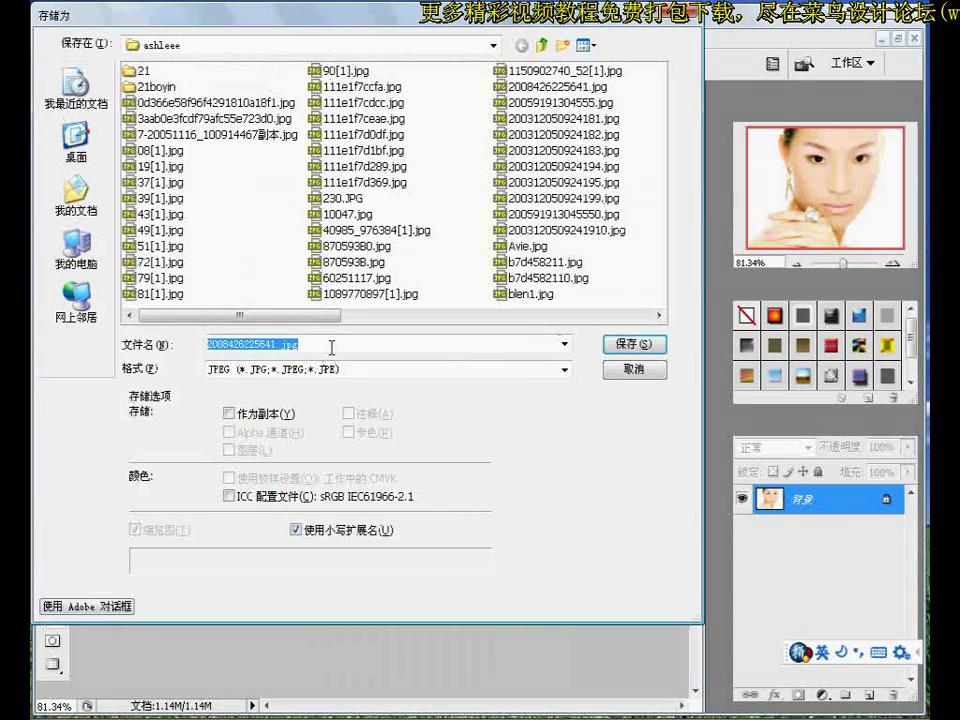
{"action": "type", "text": "meinv"}
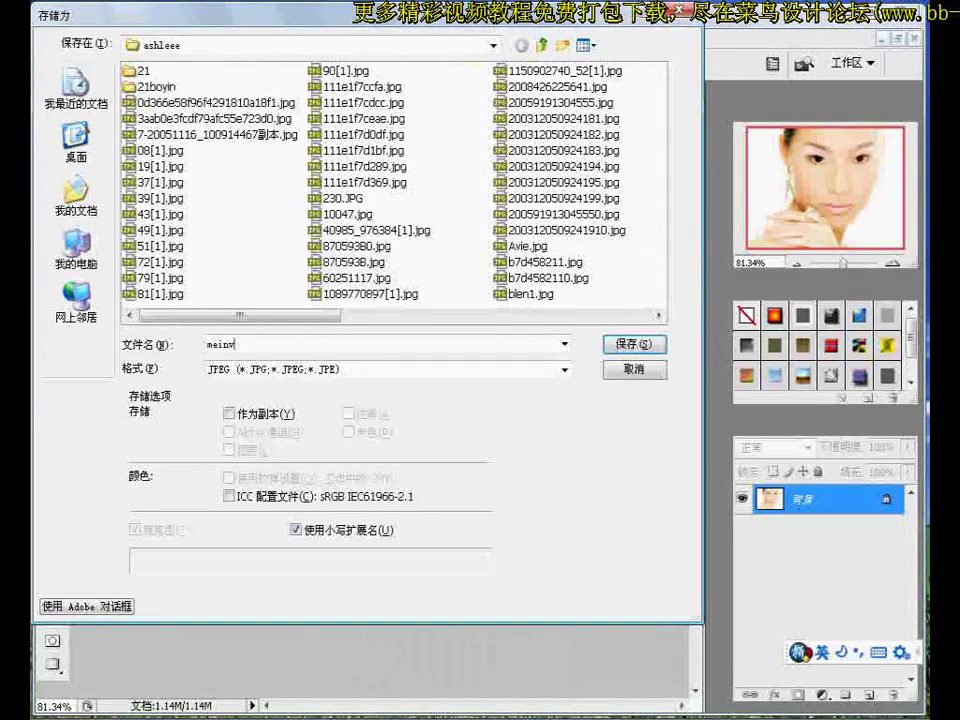
{"action": "key", "text": "BackSpace"}
{"action": "key", "text": "BackSpace"}
{"action": "key", "text": "BackSpace"}
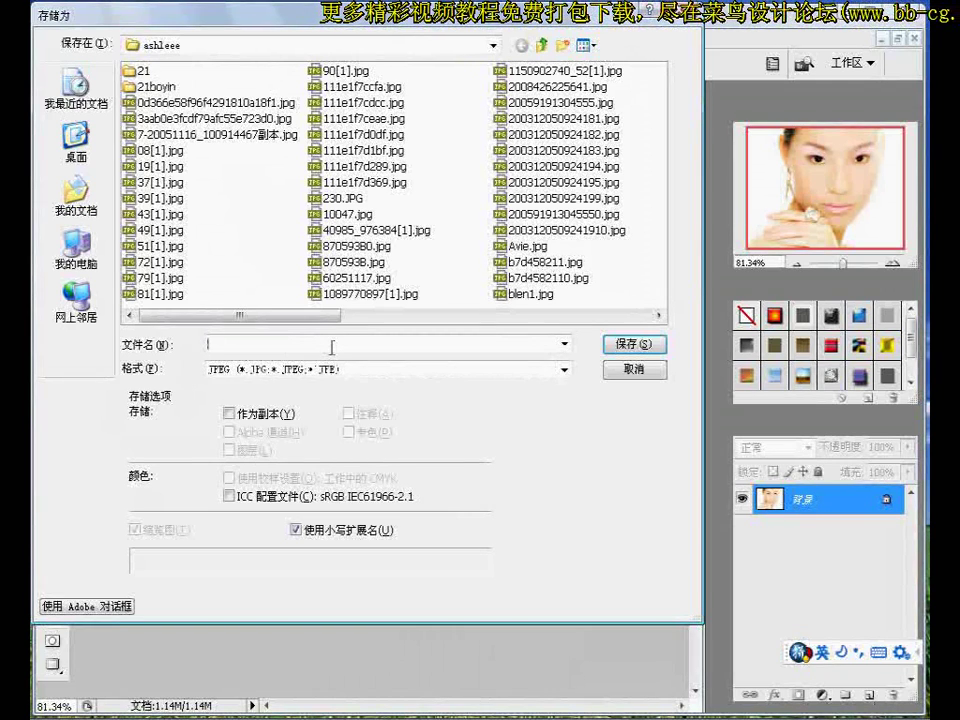
{"action": "key", "text": "shift"}
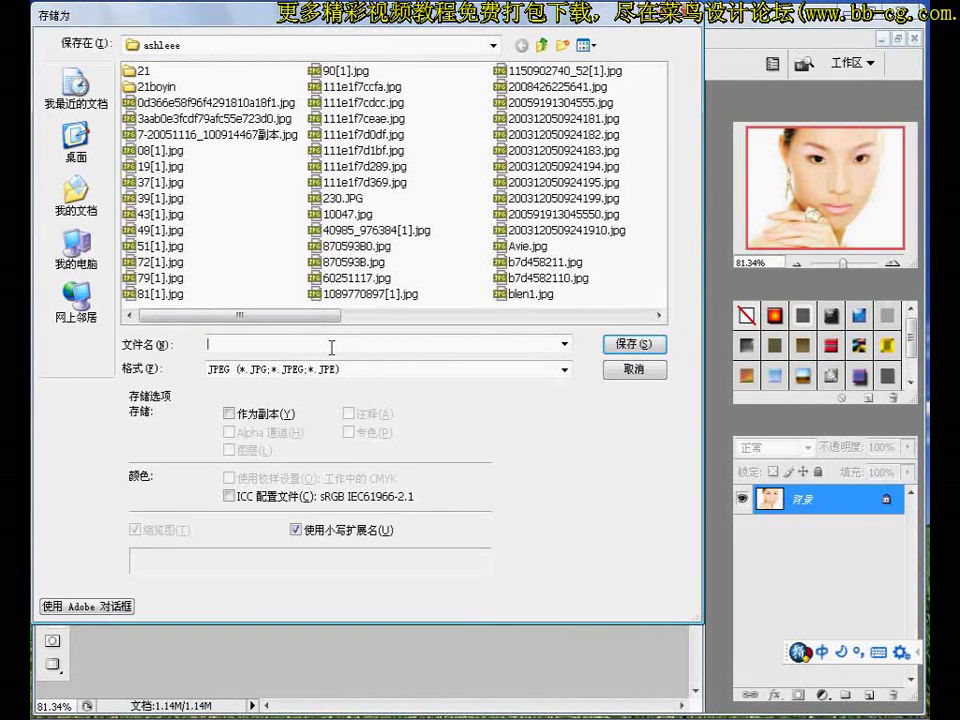
{"action": "type", "text": "cai "}
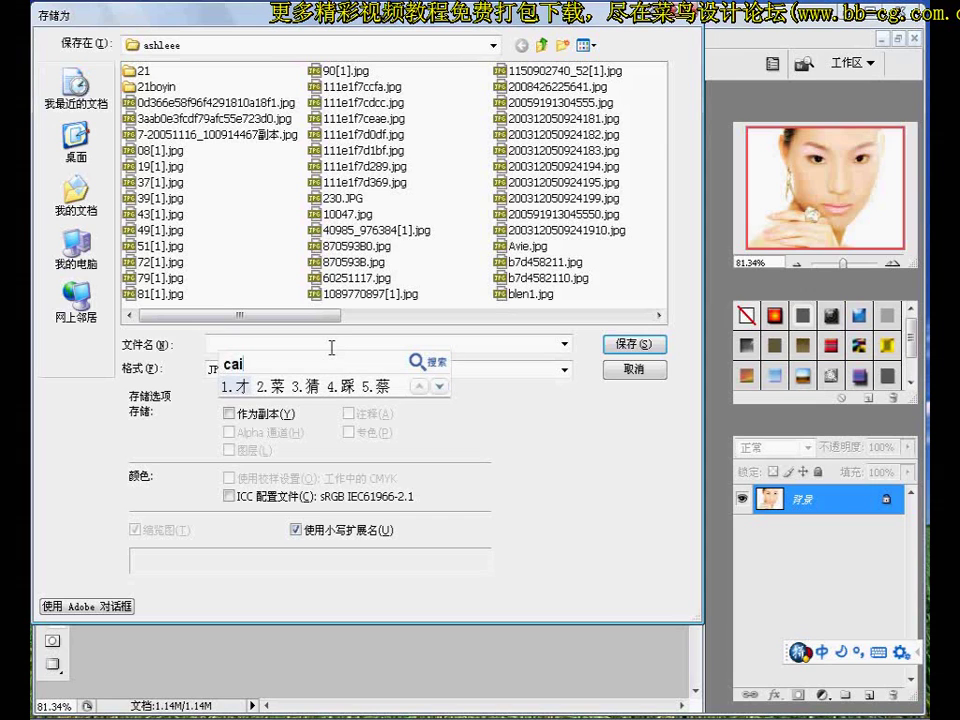
{"action": "type", "text": "zhu"}
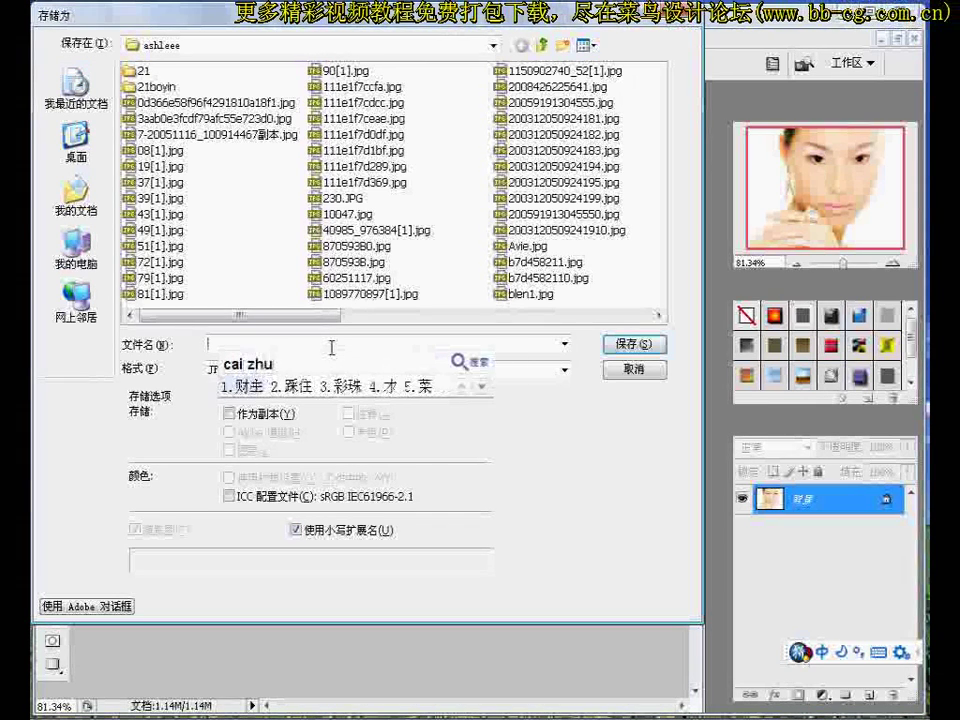
{"action": "type", "text": "ang"}
{"action": "key", "text": "space"}
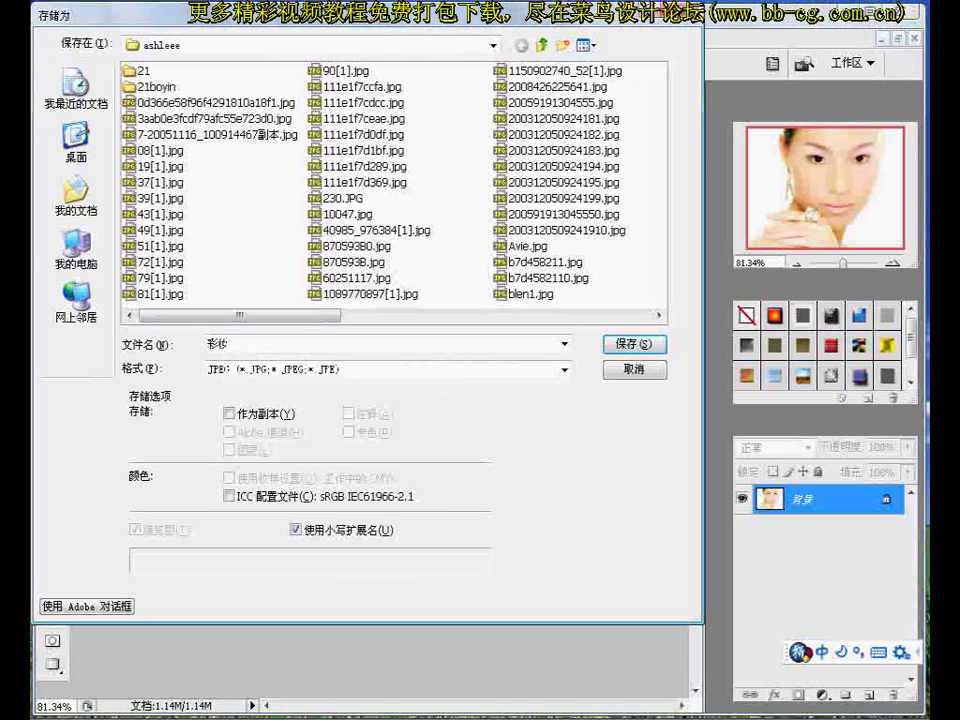
{"action": "type", "text": "meinv"}
{"action": "key", "text": "space"}
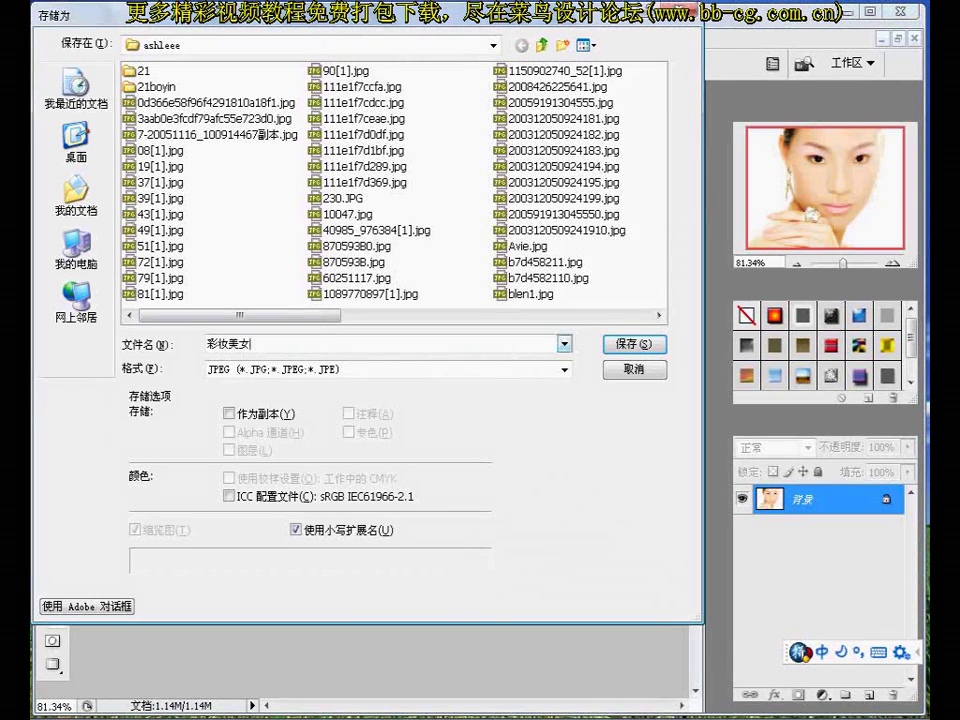
{"action": "left_click", "coordinate": [630, 342]}
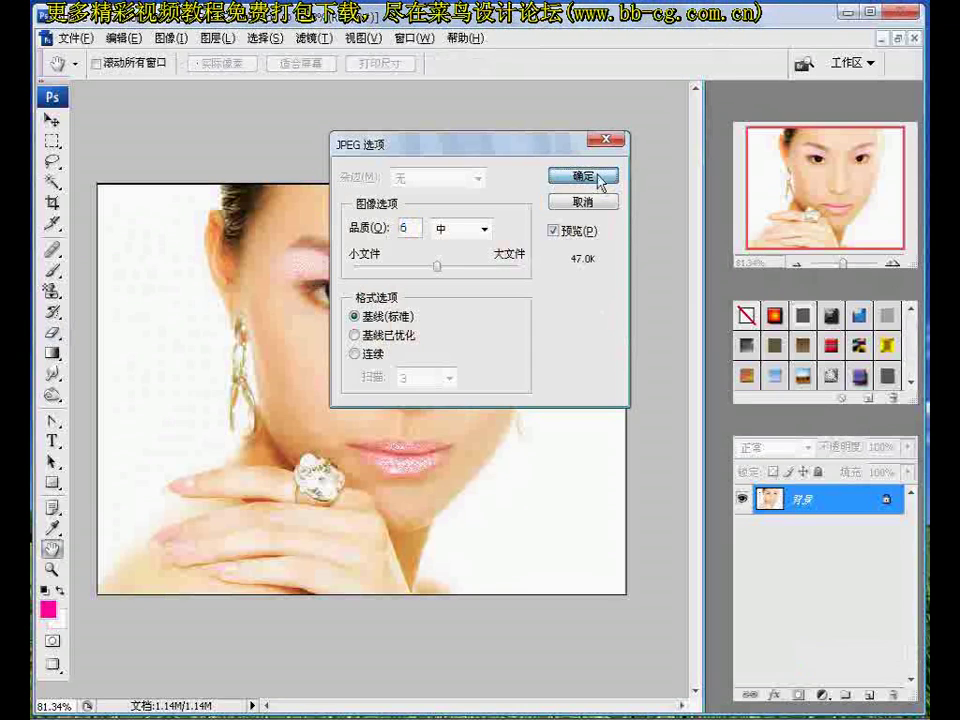
Accept the JPEG options at quality 6 and close the document.
{"action": "left_click", "coordinate": [583, 176]}
{"action": "key", "text": "e"}
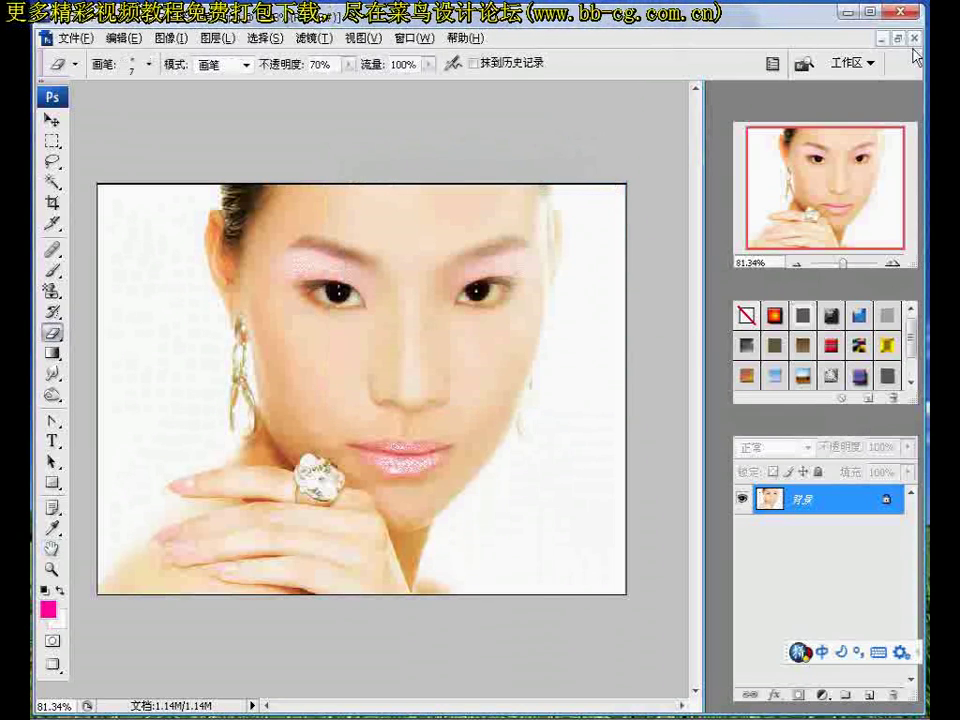
{"action": "left_click", "coordinate": [914, 38]}
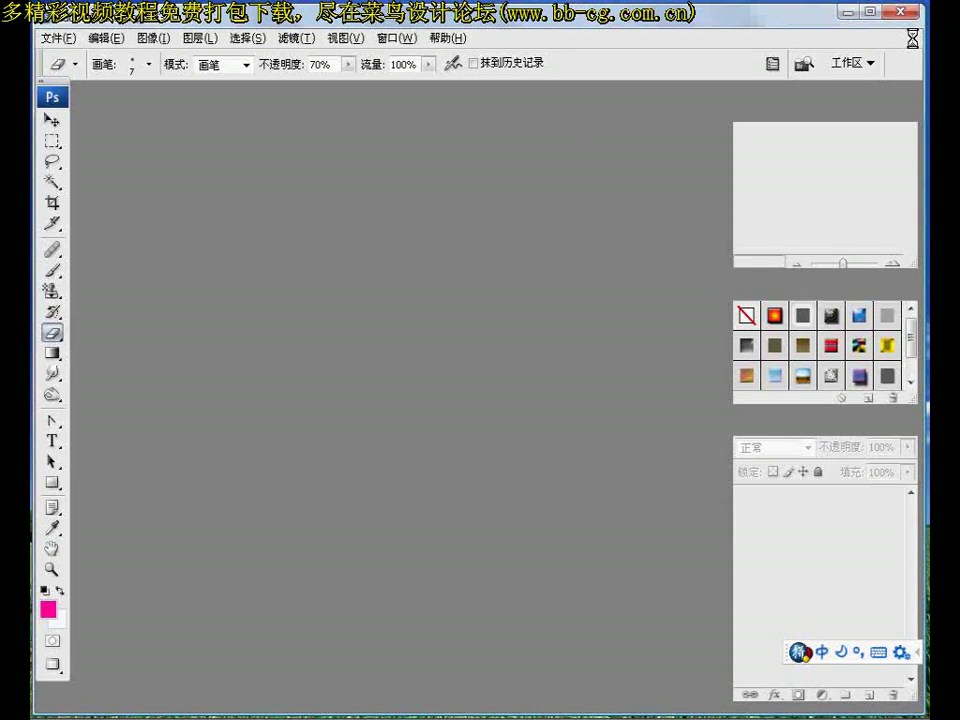
Exit Photoshop CS3, leaving the Windows desktop visible.
{"action": "left_click", "coordinate": [906, 13]}
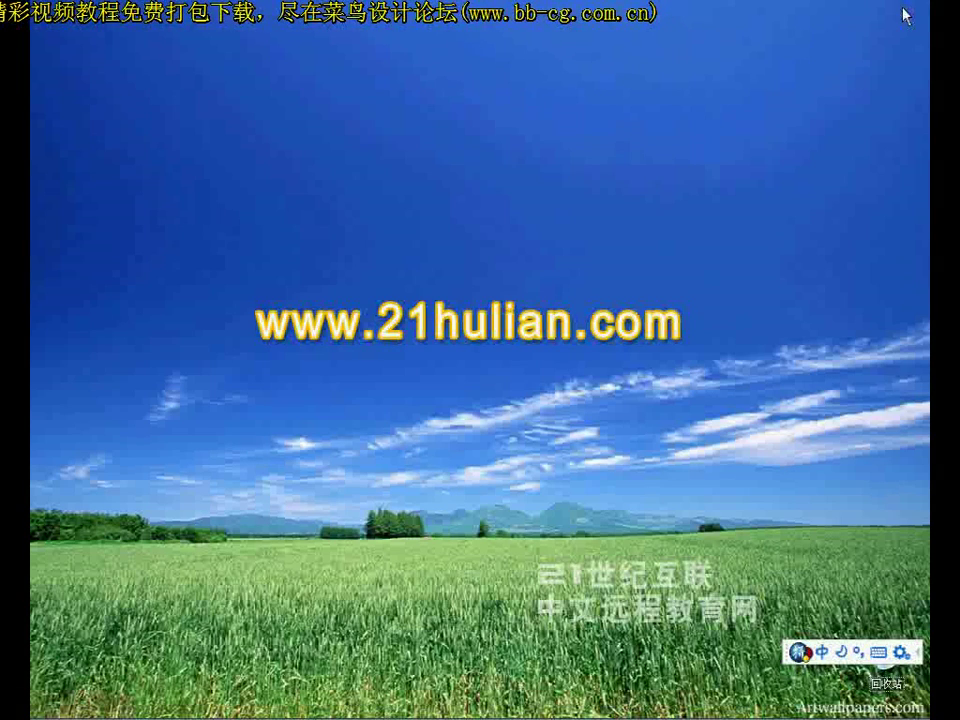